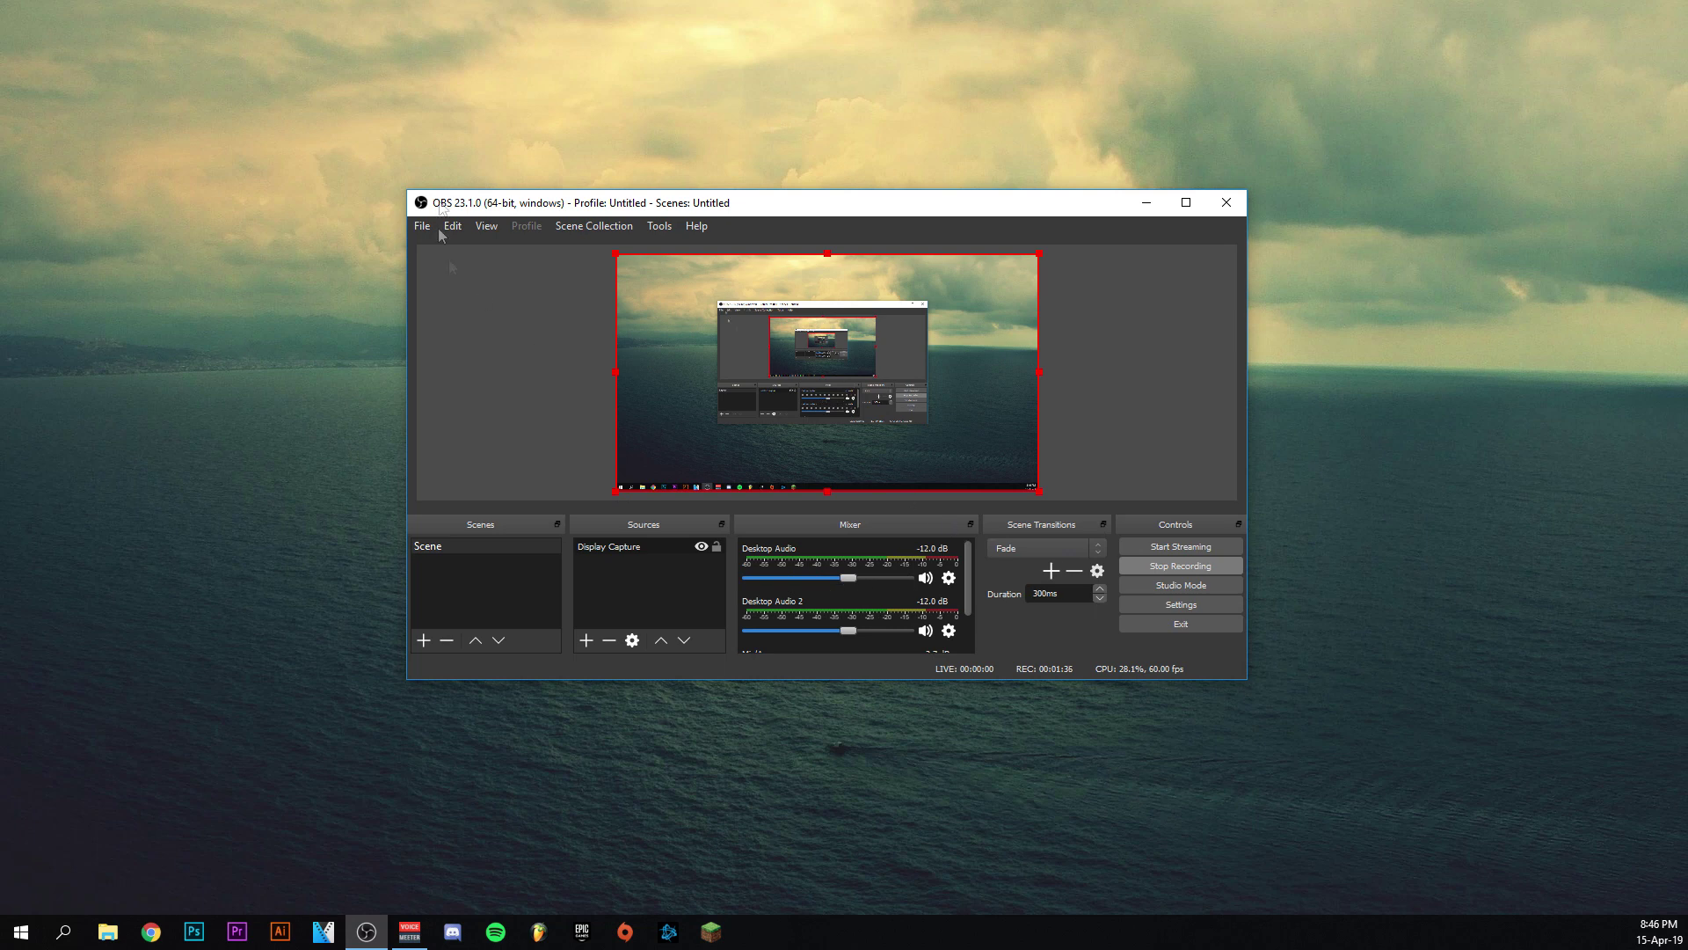
Step: Open OBS Settings, review the General page, and keep the interface theme set to Dark
click(1157, 605)
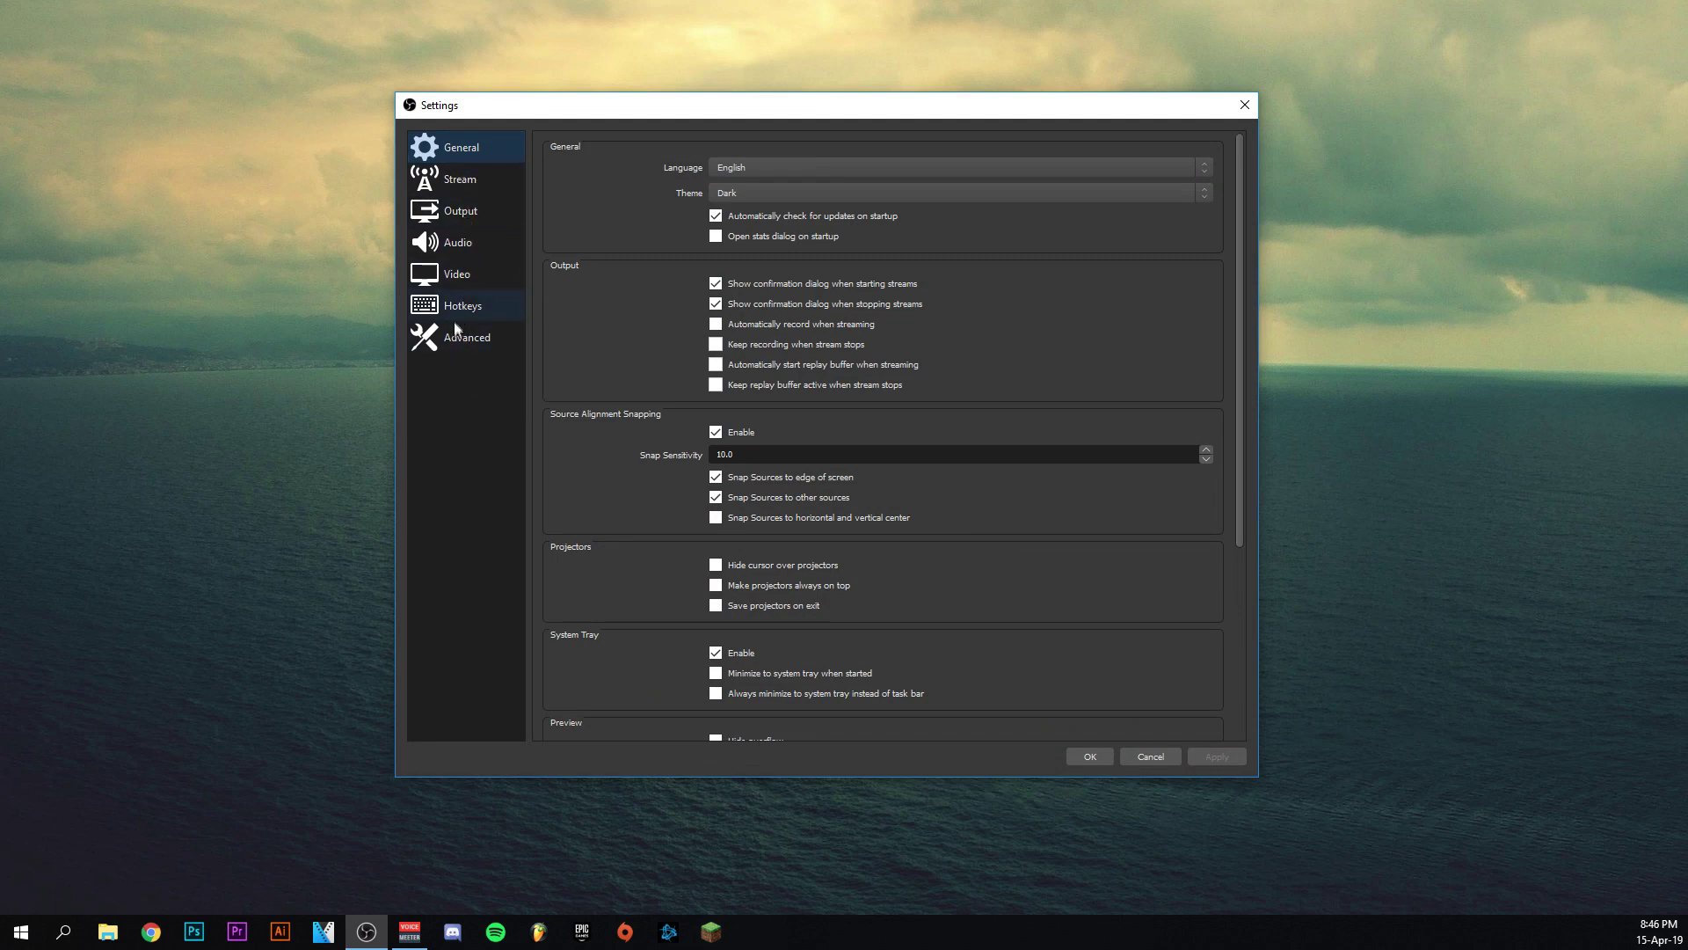
drag(1246, 286, 1210, 540)
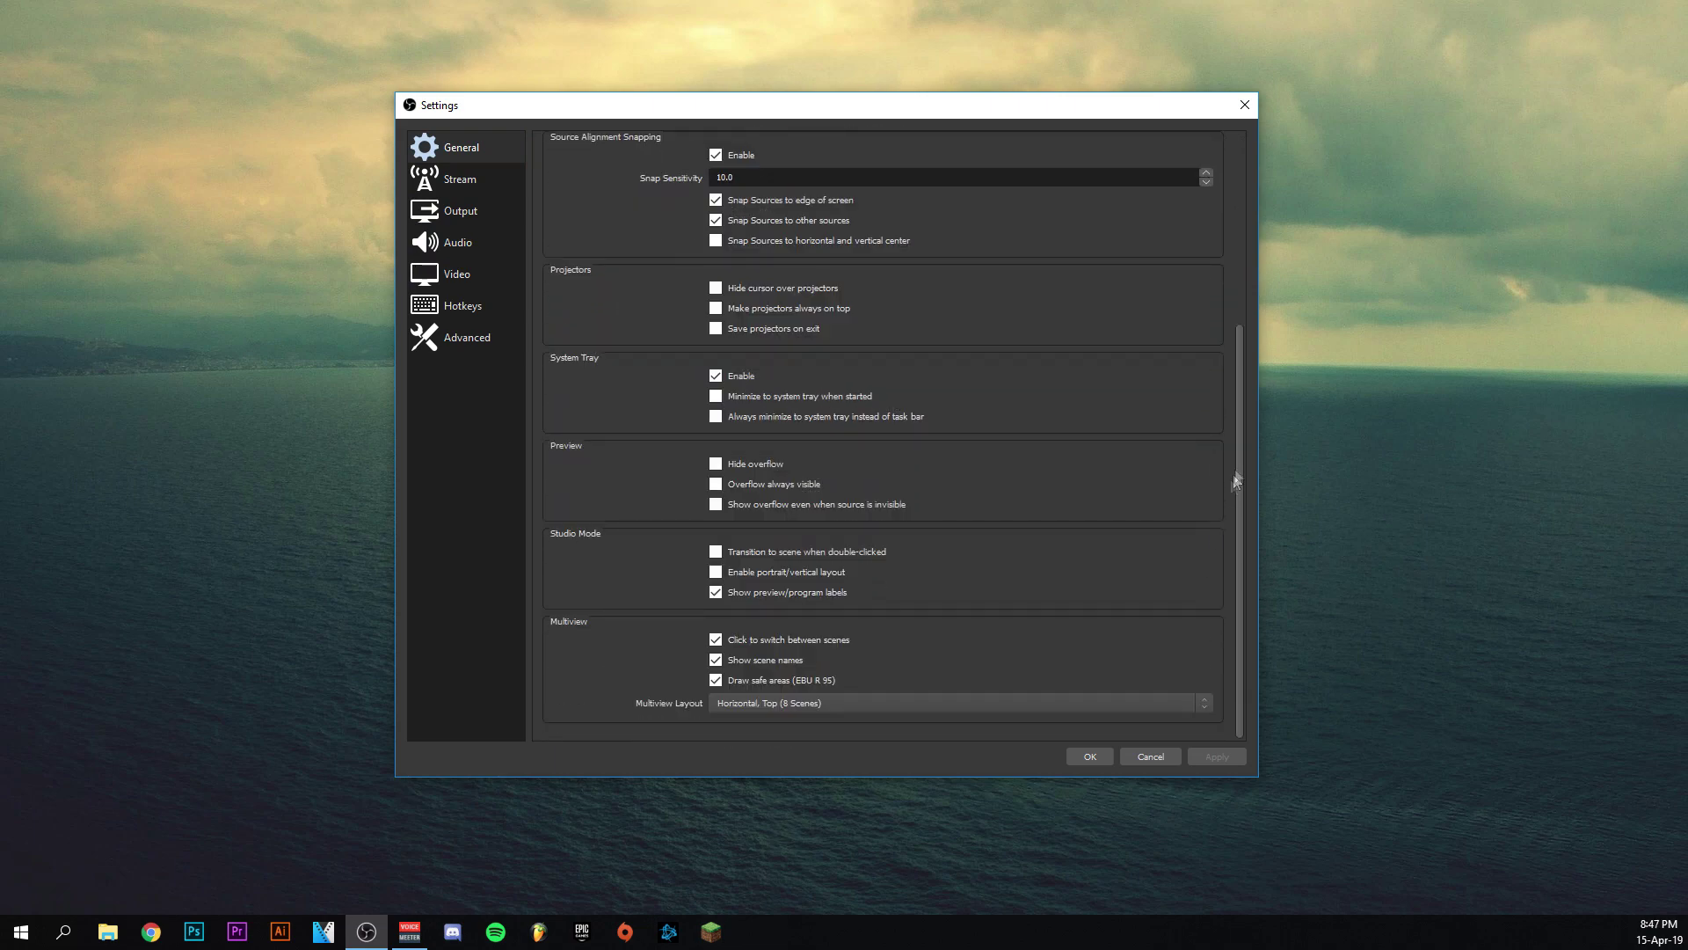
drag(1239, 506, 1238, 253)
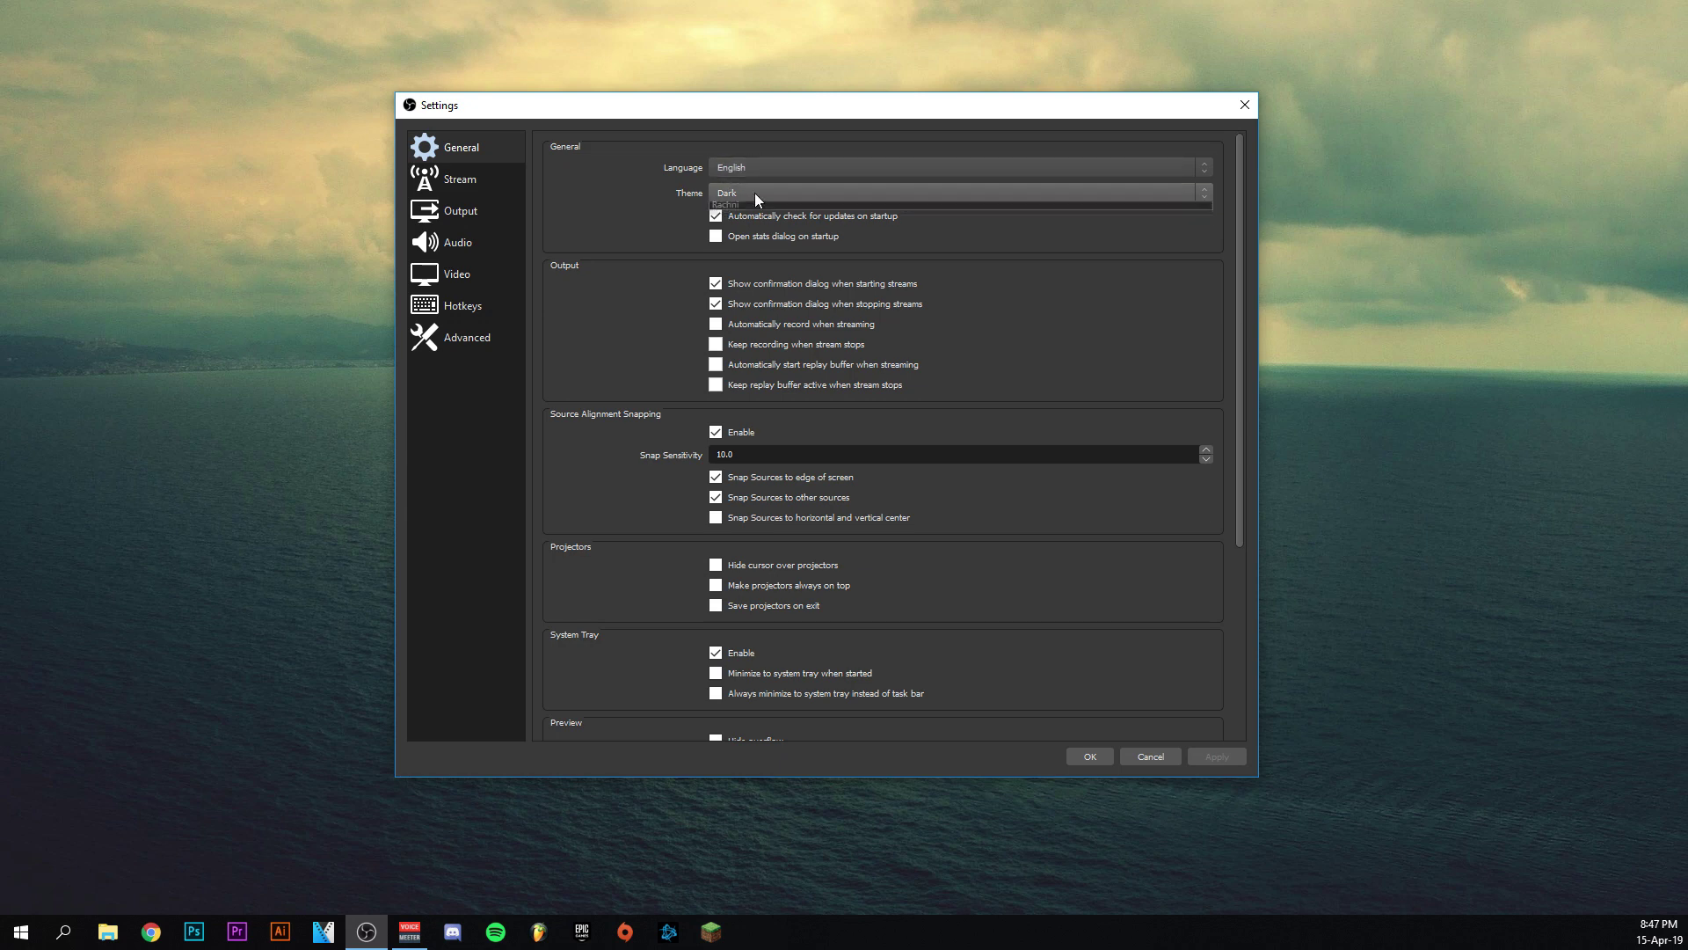
click(754, 192)
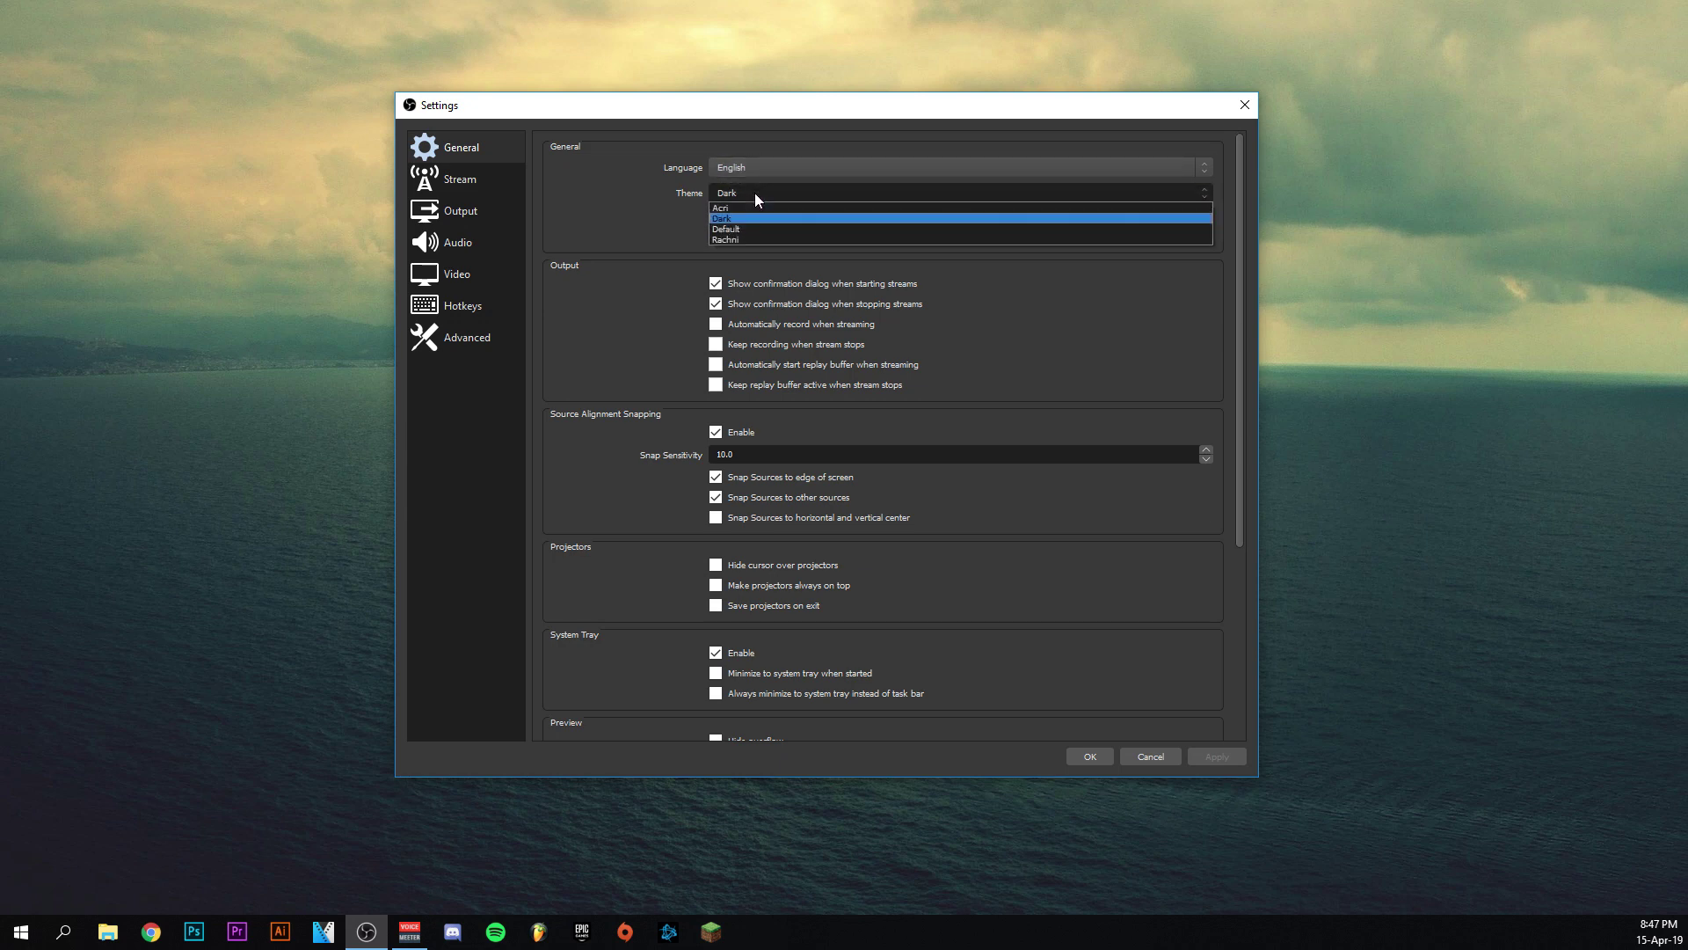
click(663, 209)
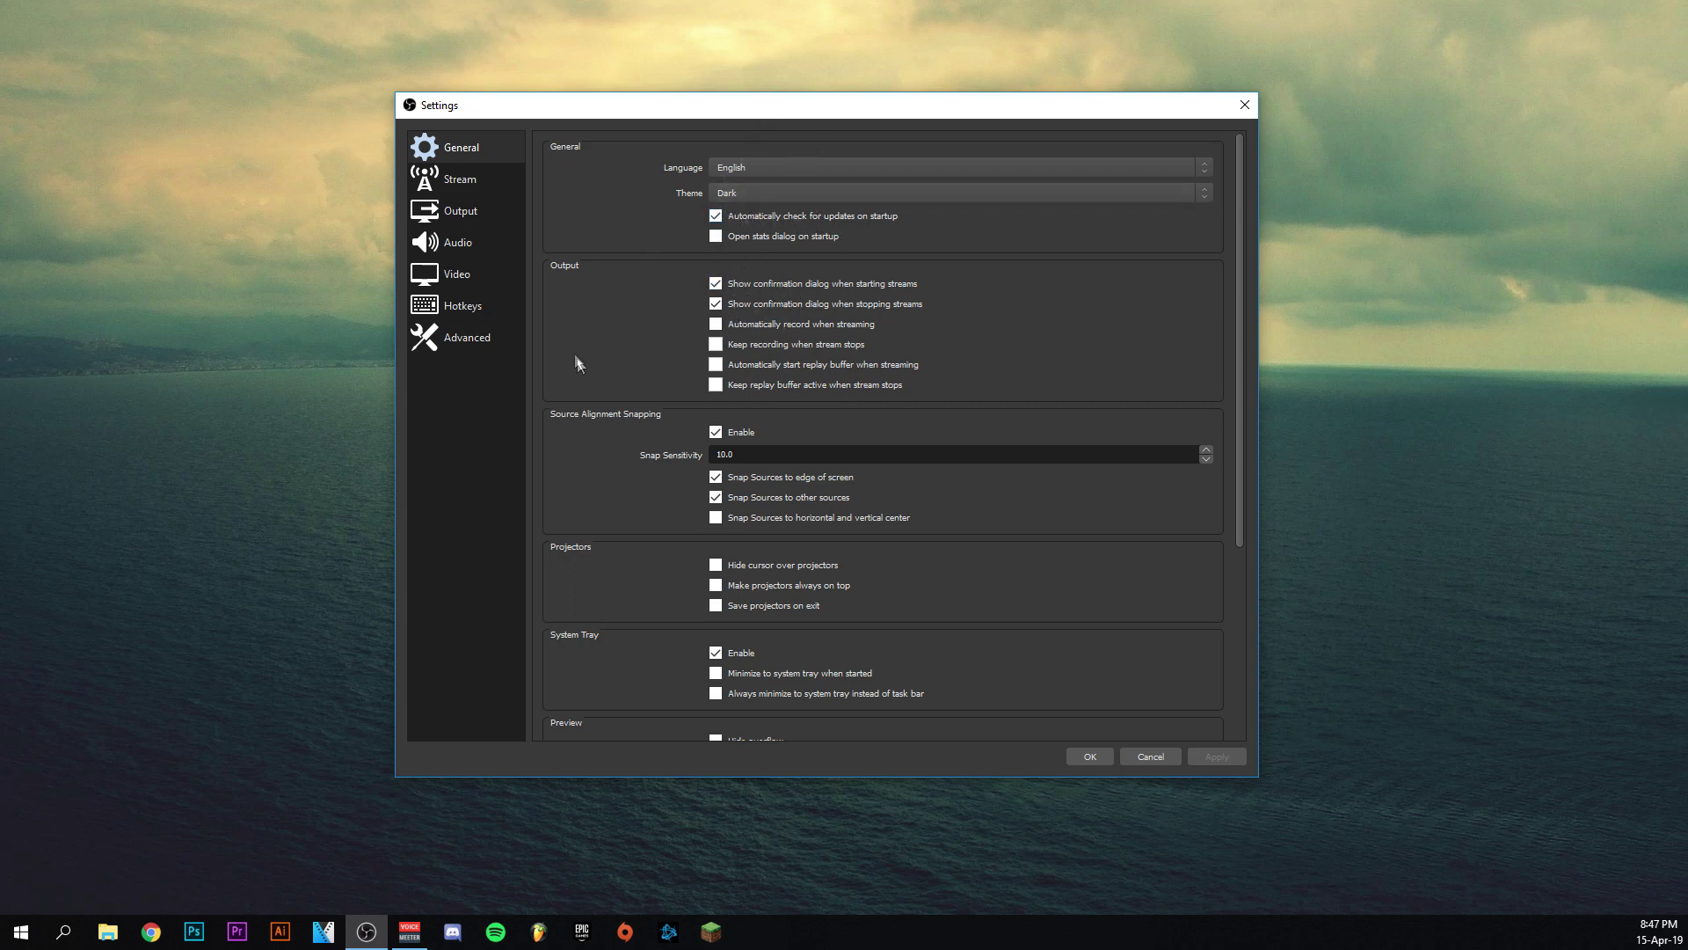
Step: Go from the Stream page to the Output page's Recording tab
click(461, 187)
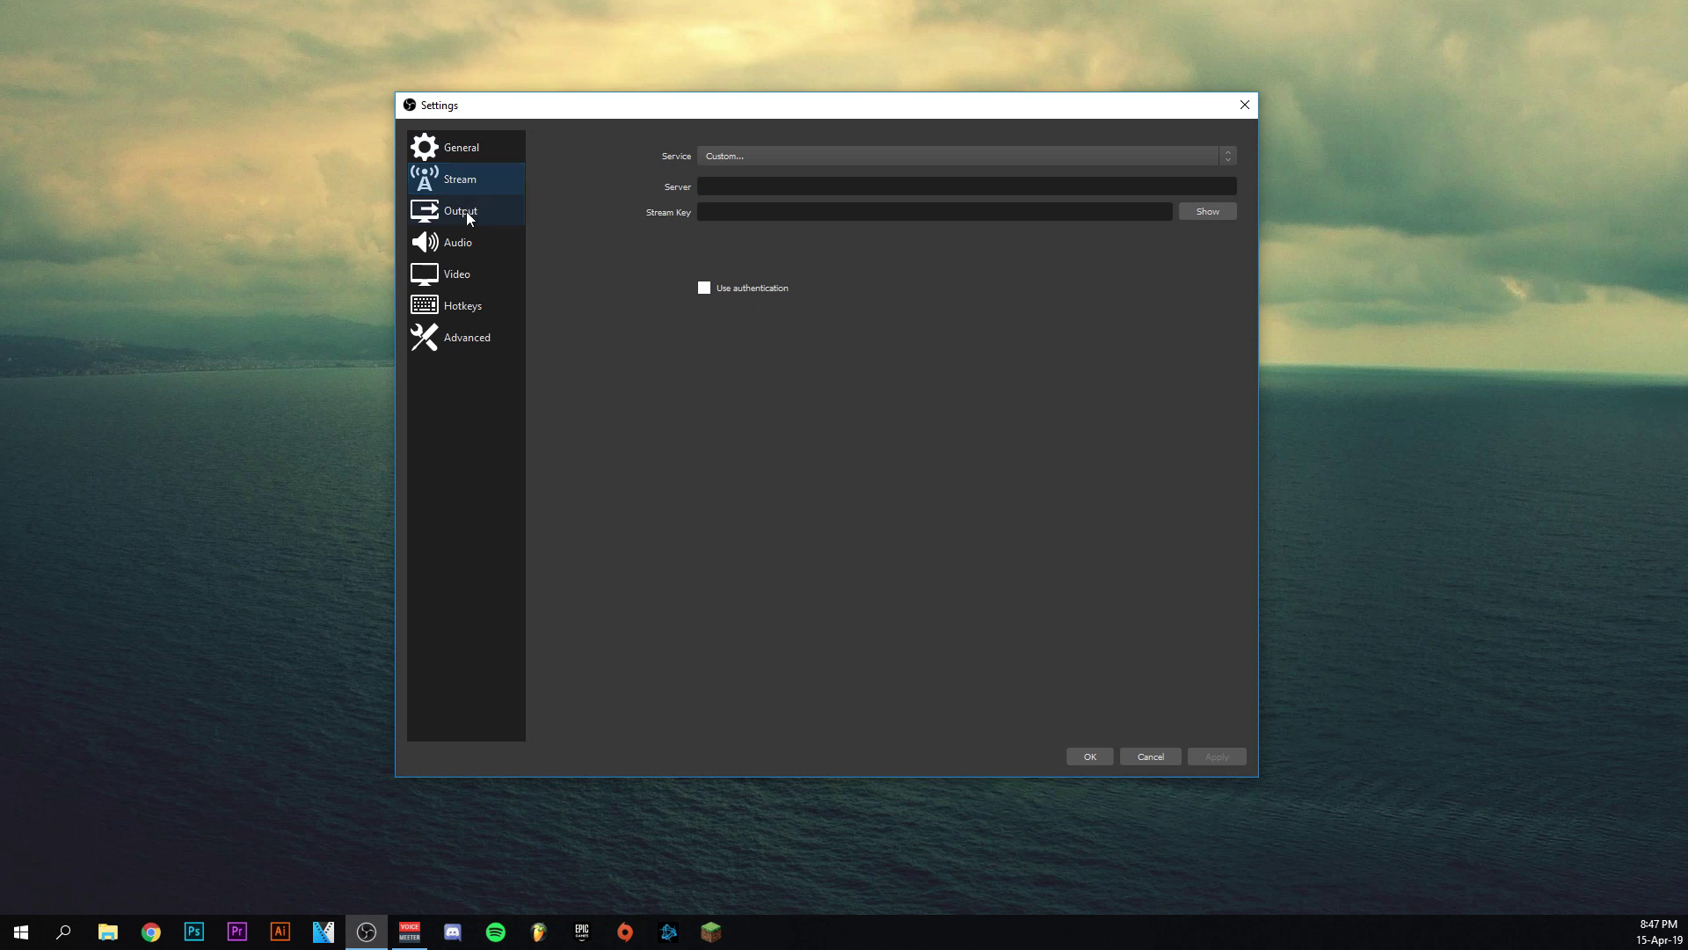
click(468, 216)
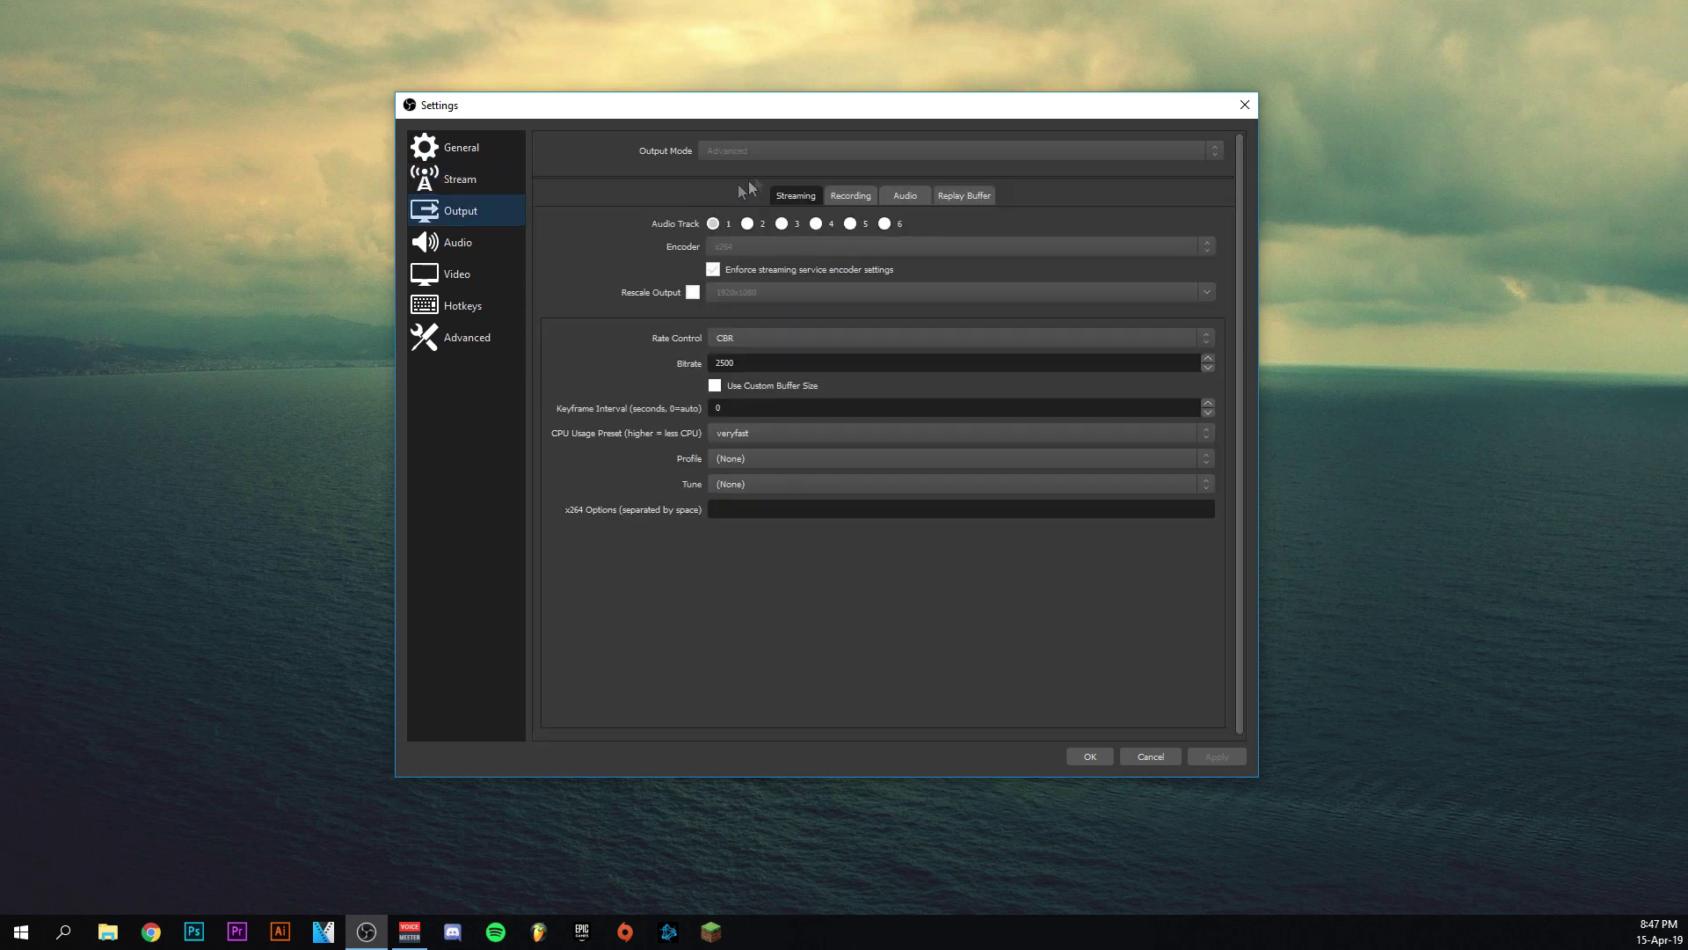
click(853, 196)
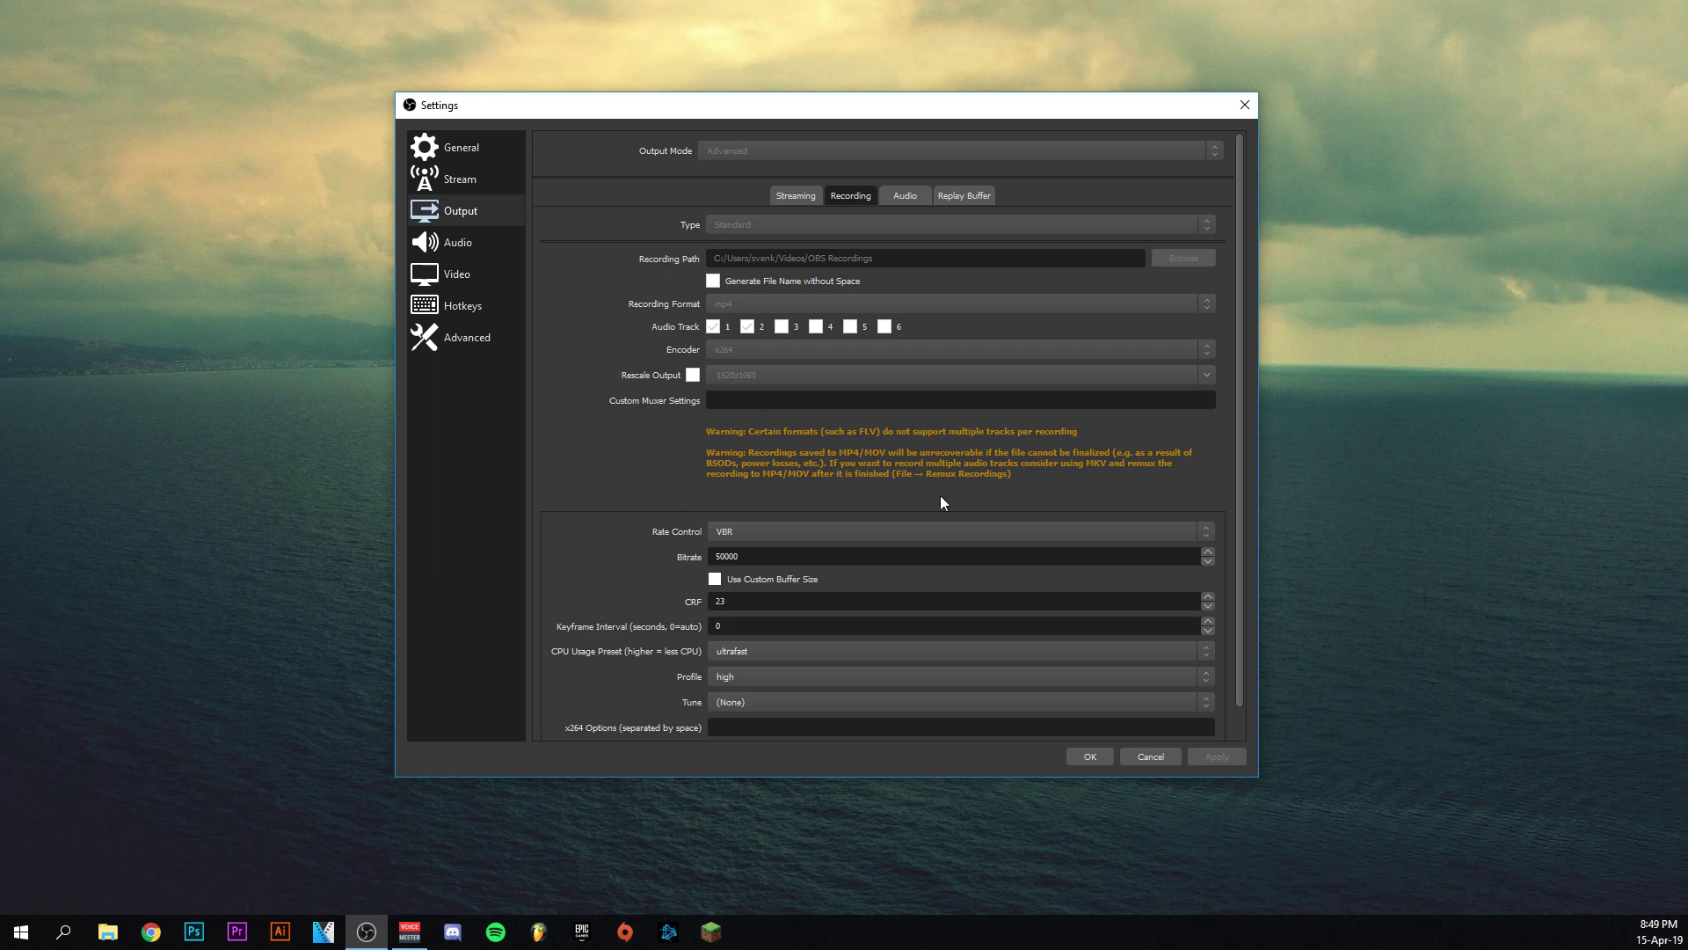
Step: Switch the recording rate control to CBR
scroll(1242, 343, down, 2)
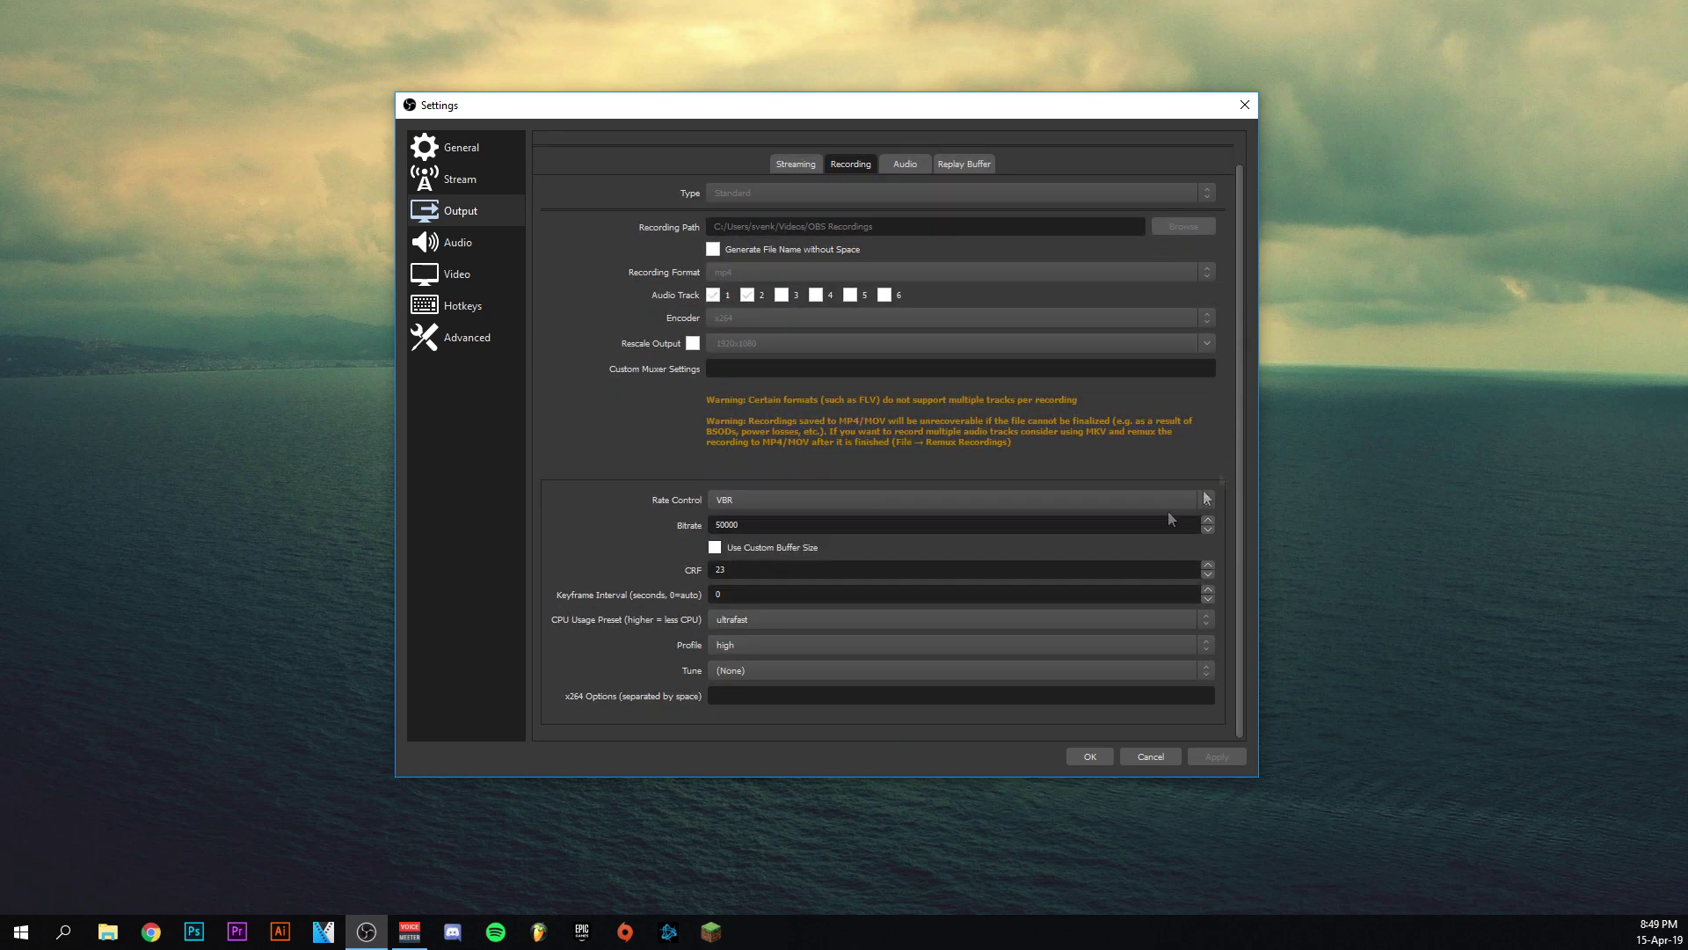
click(733, 498)
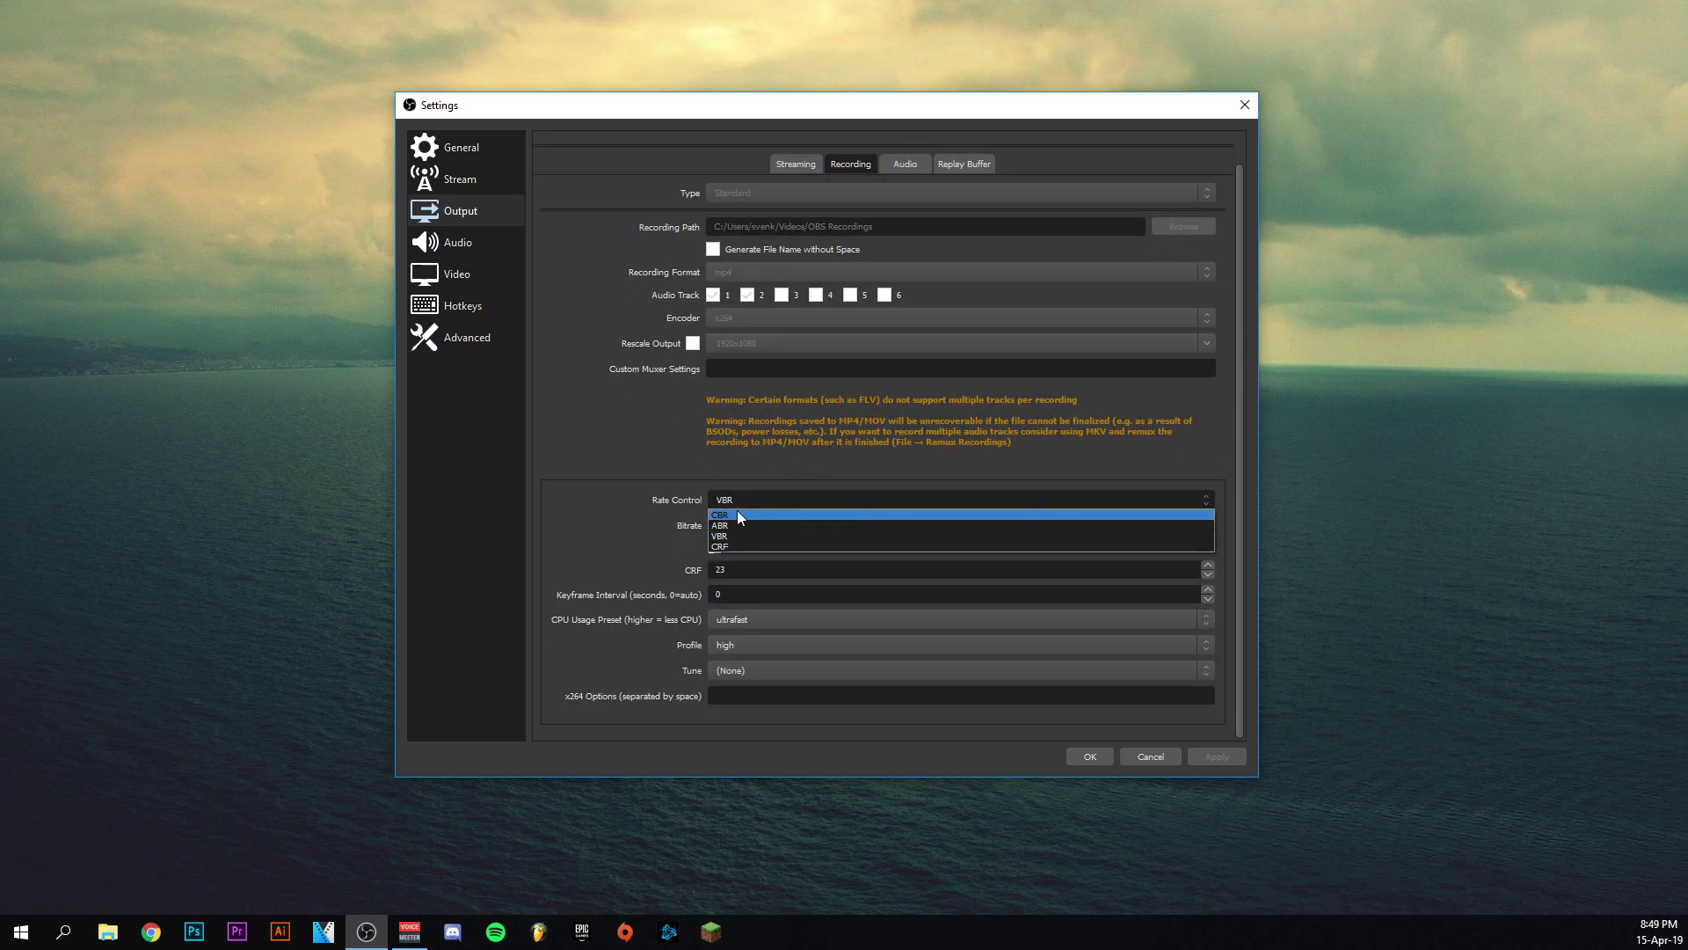
click(724, 516)
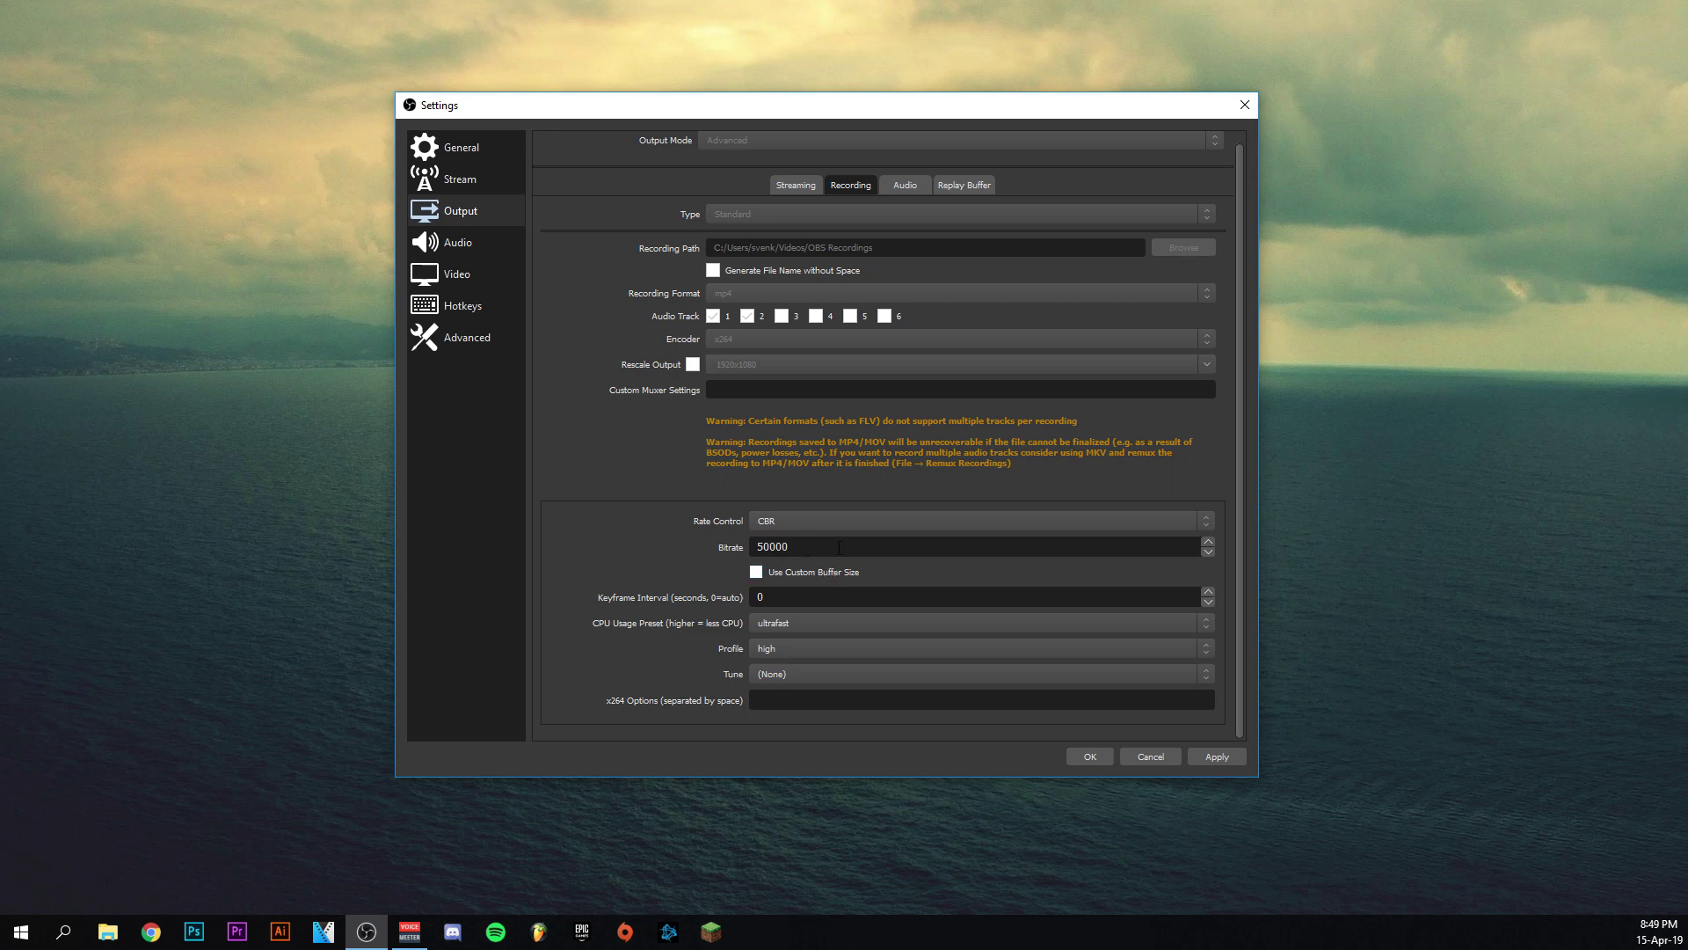
Step: Keep the ultrafast CPU usage preset and the high encoder profile
click(773, 624)
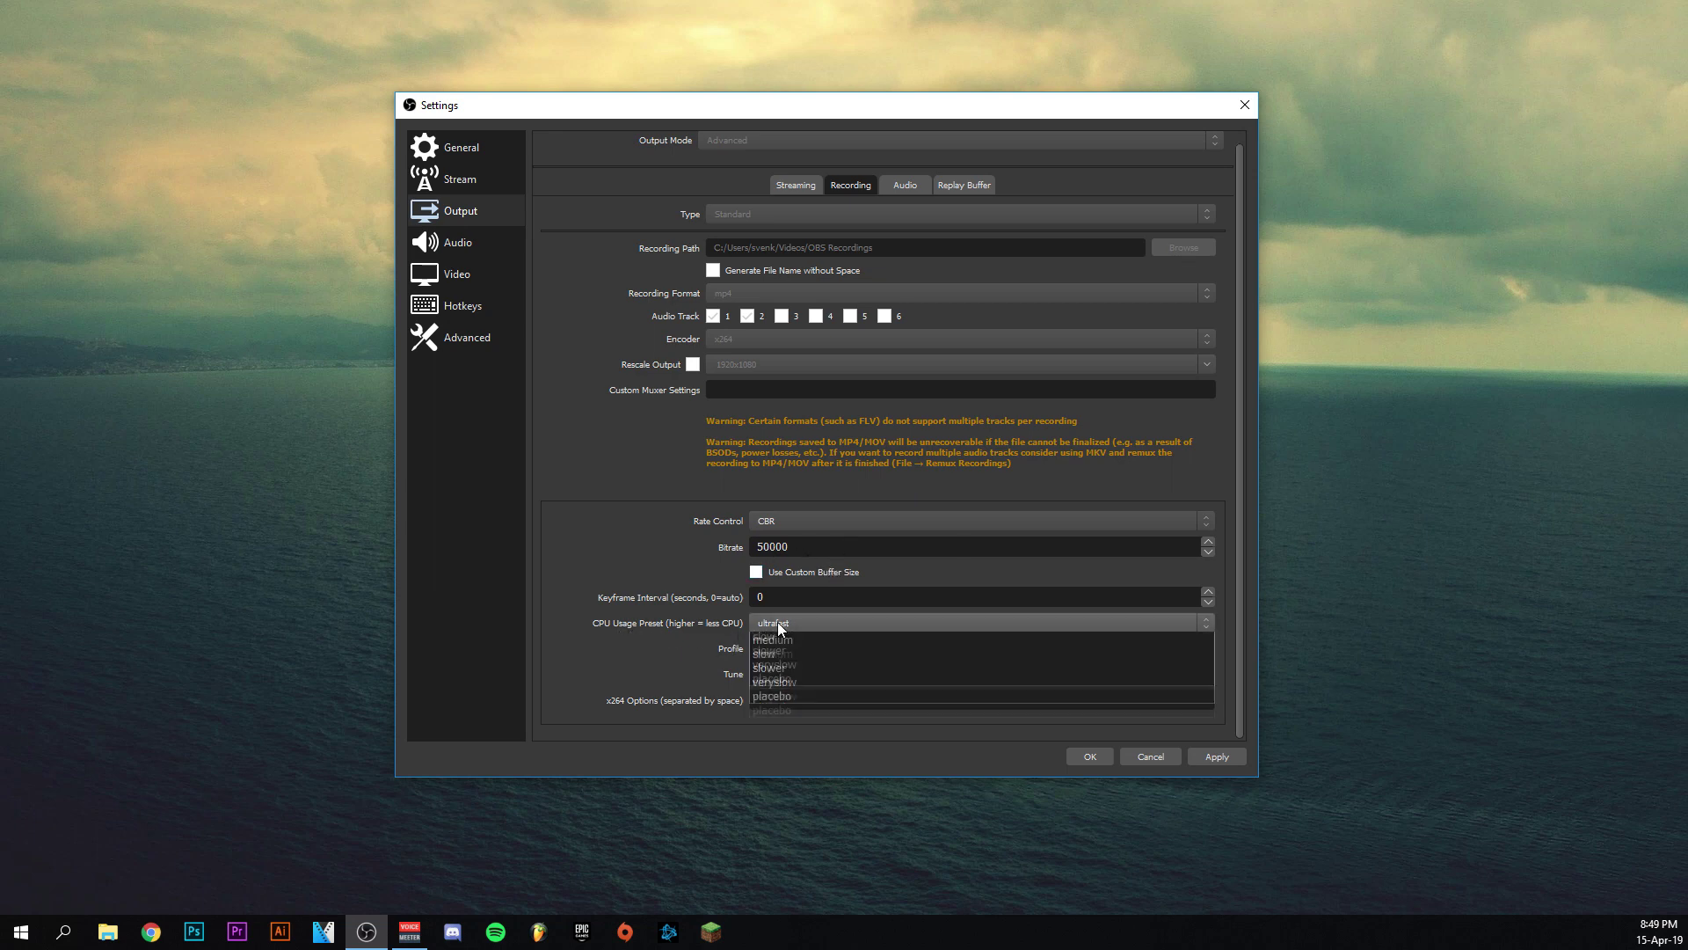
click(778, 644)
click(784, 624)
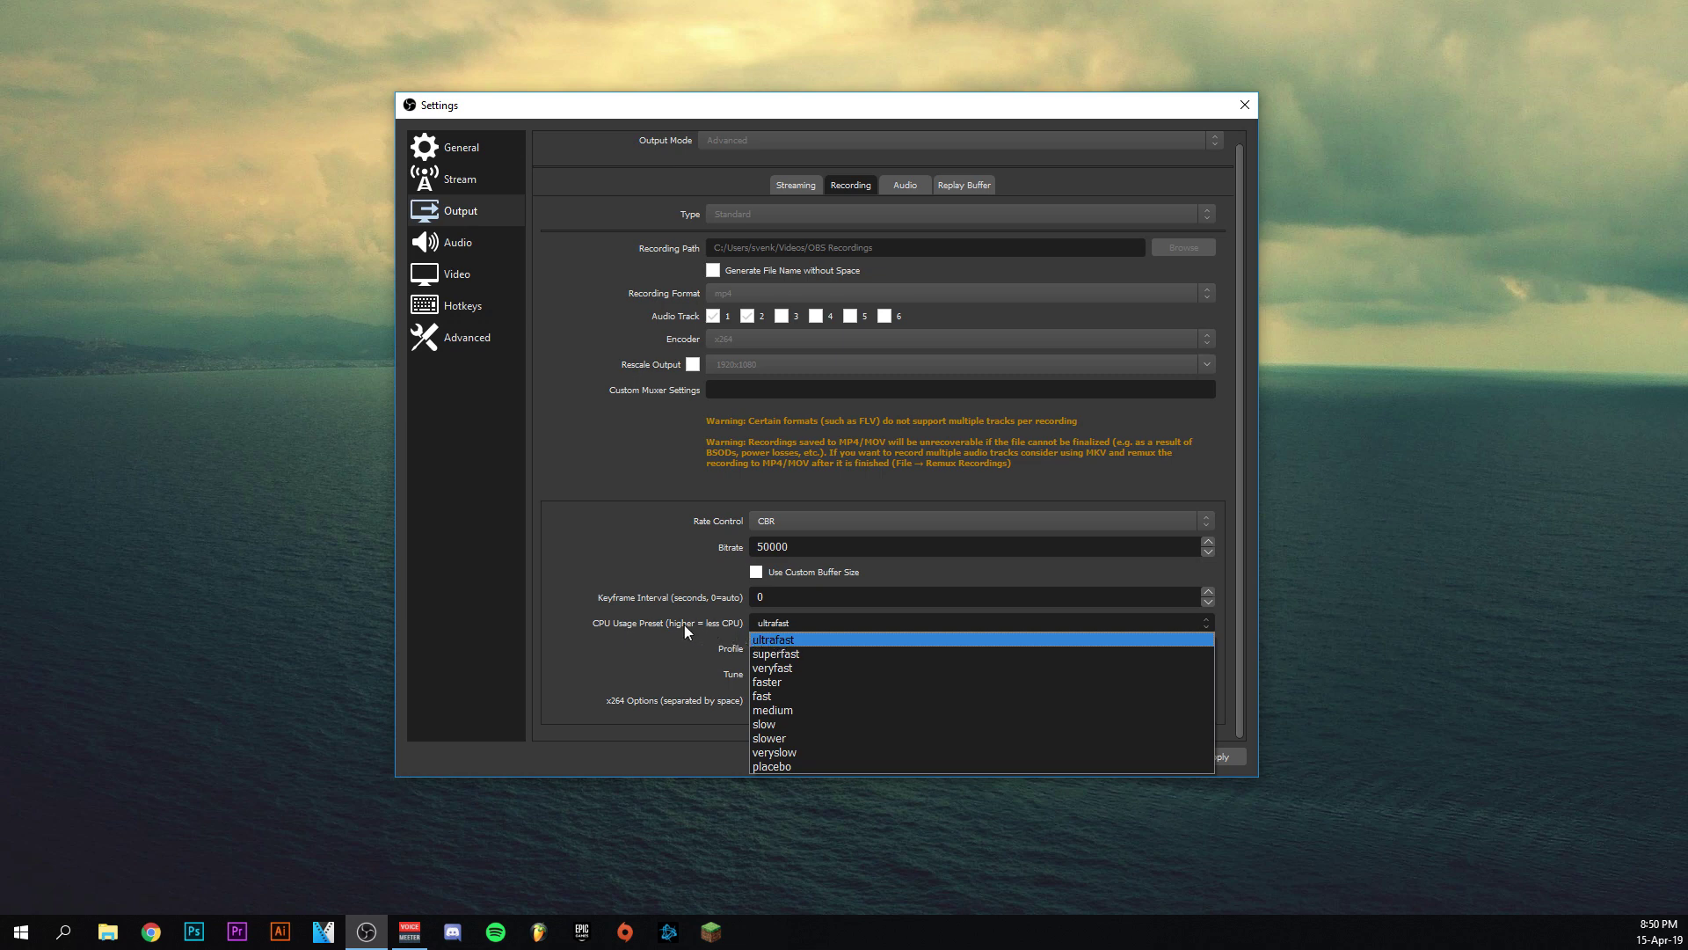
click(769, 641)
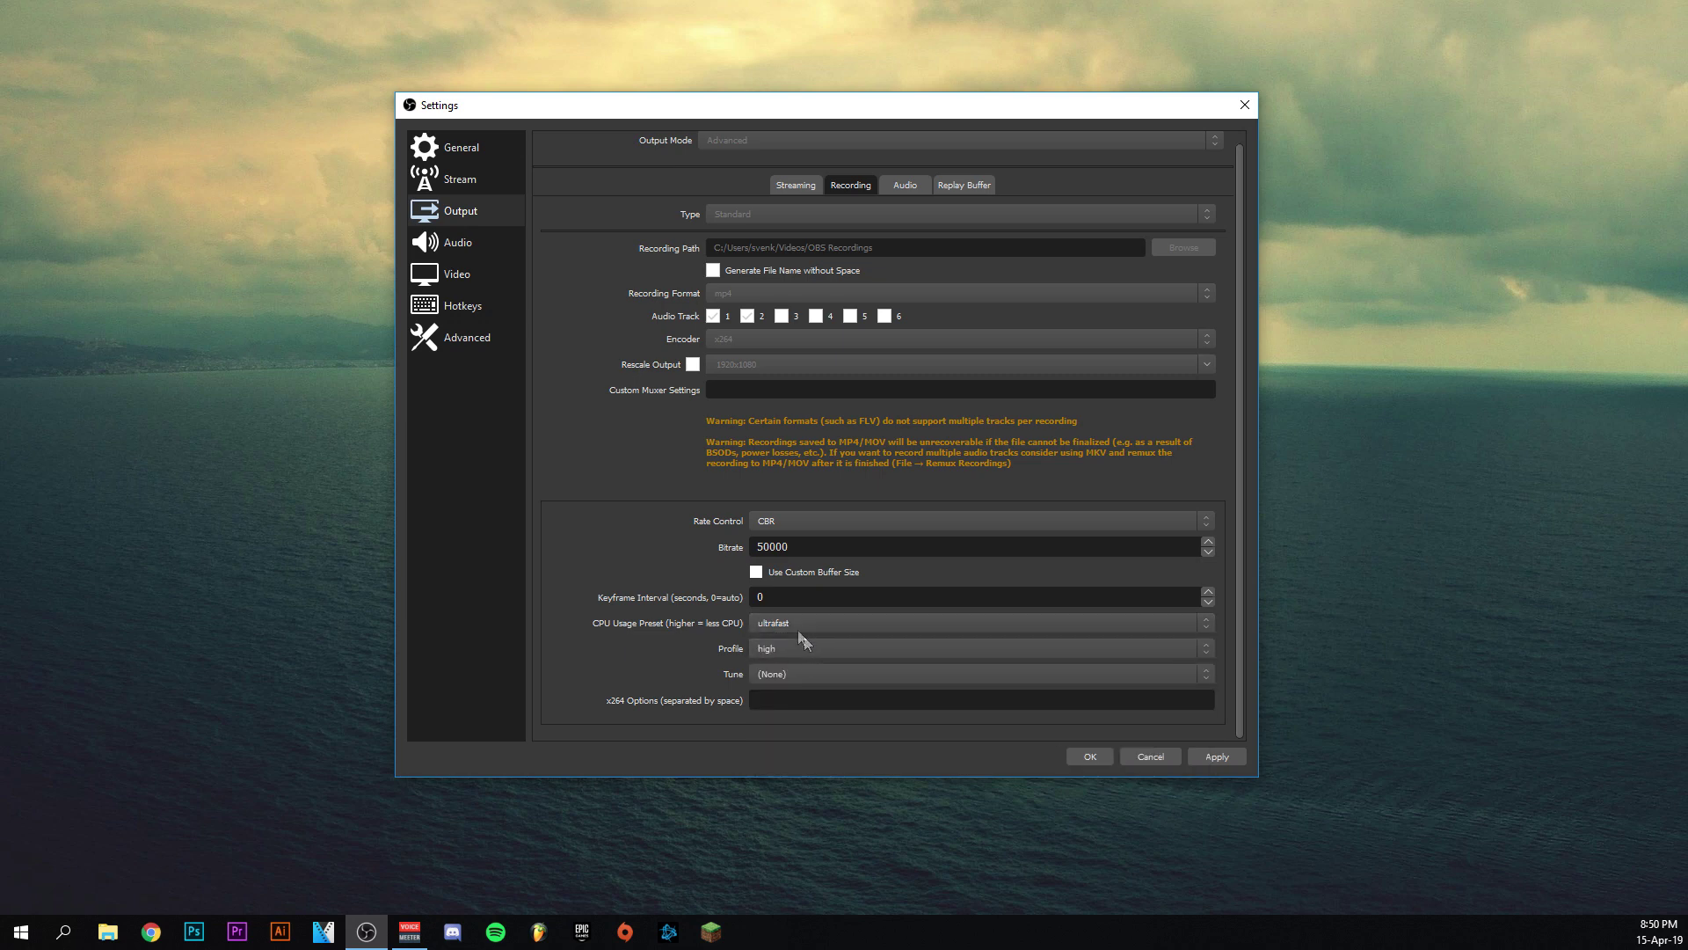
click(777, 646)
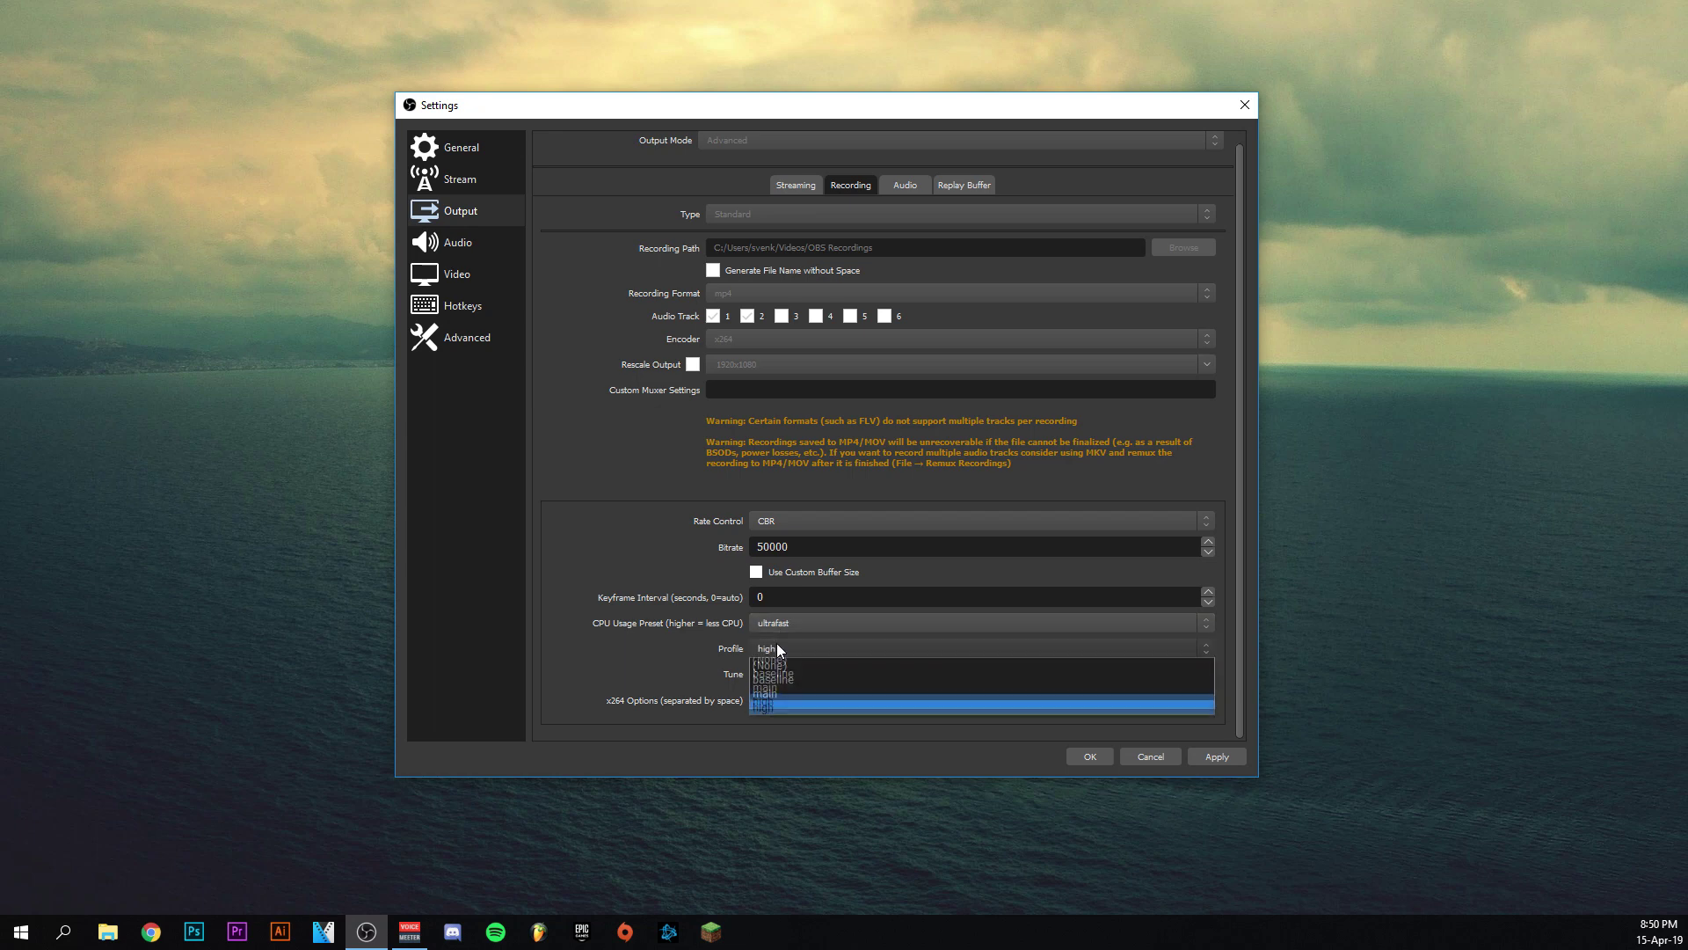
click(768, 707)
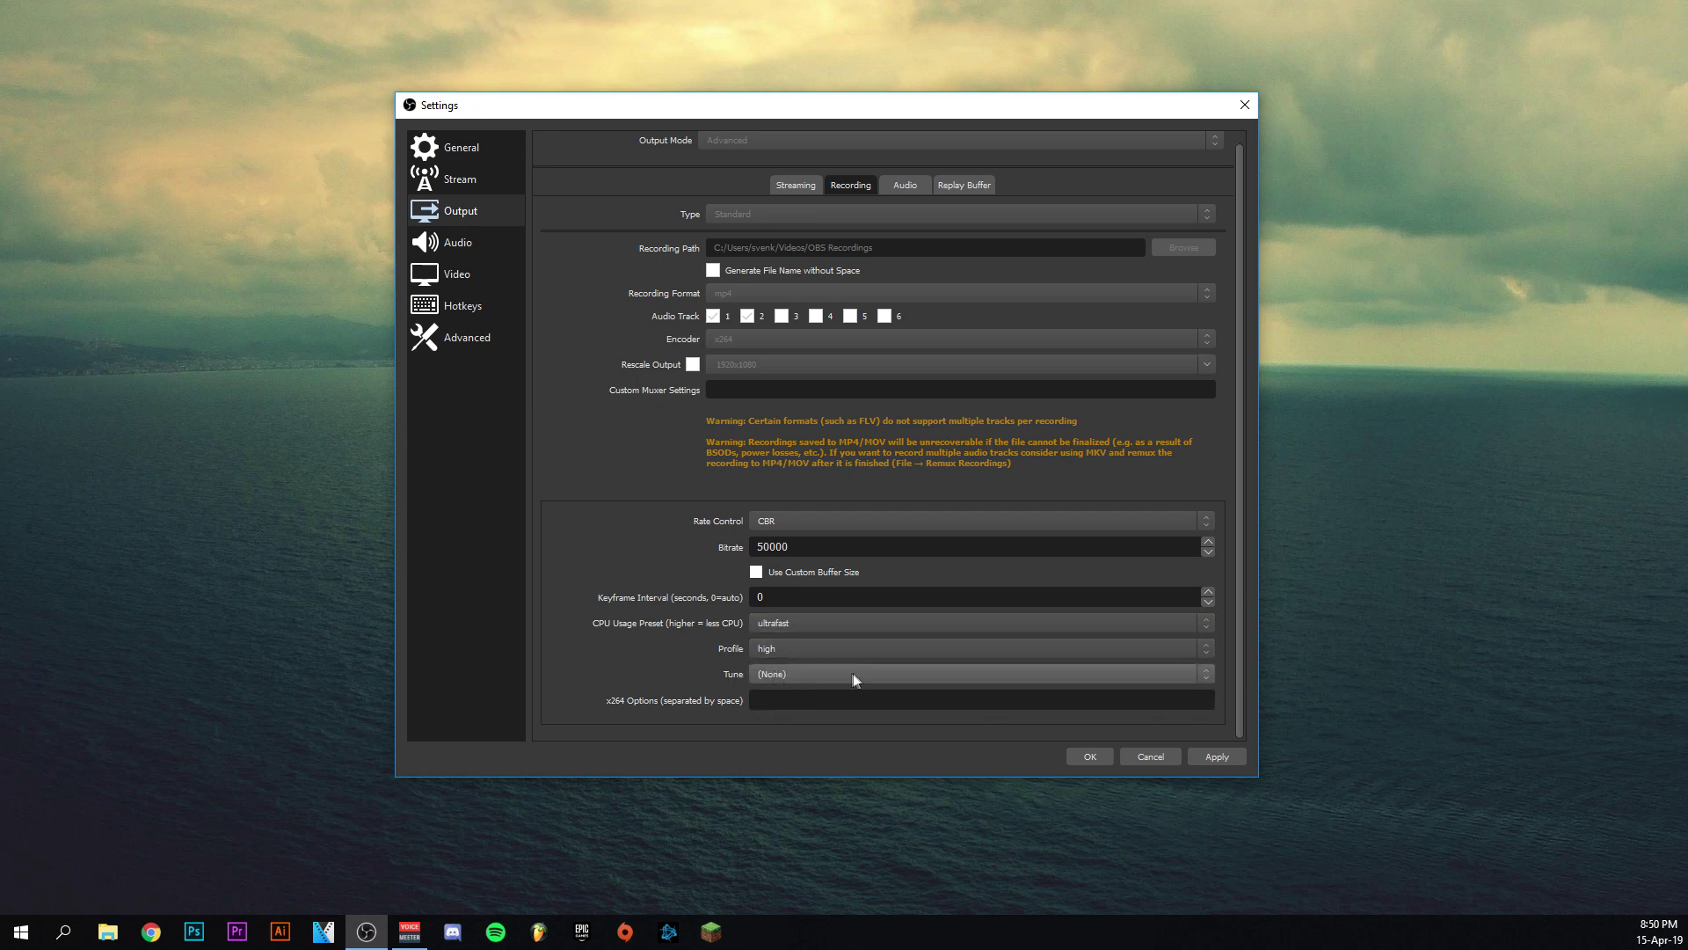
click(466, 244)
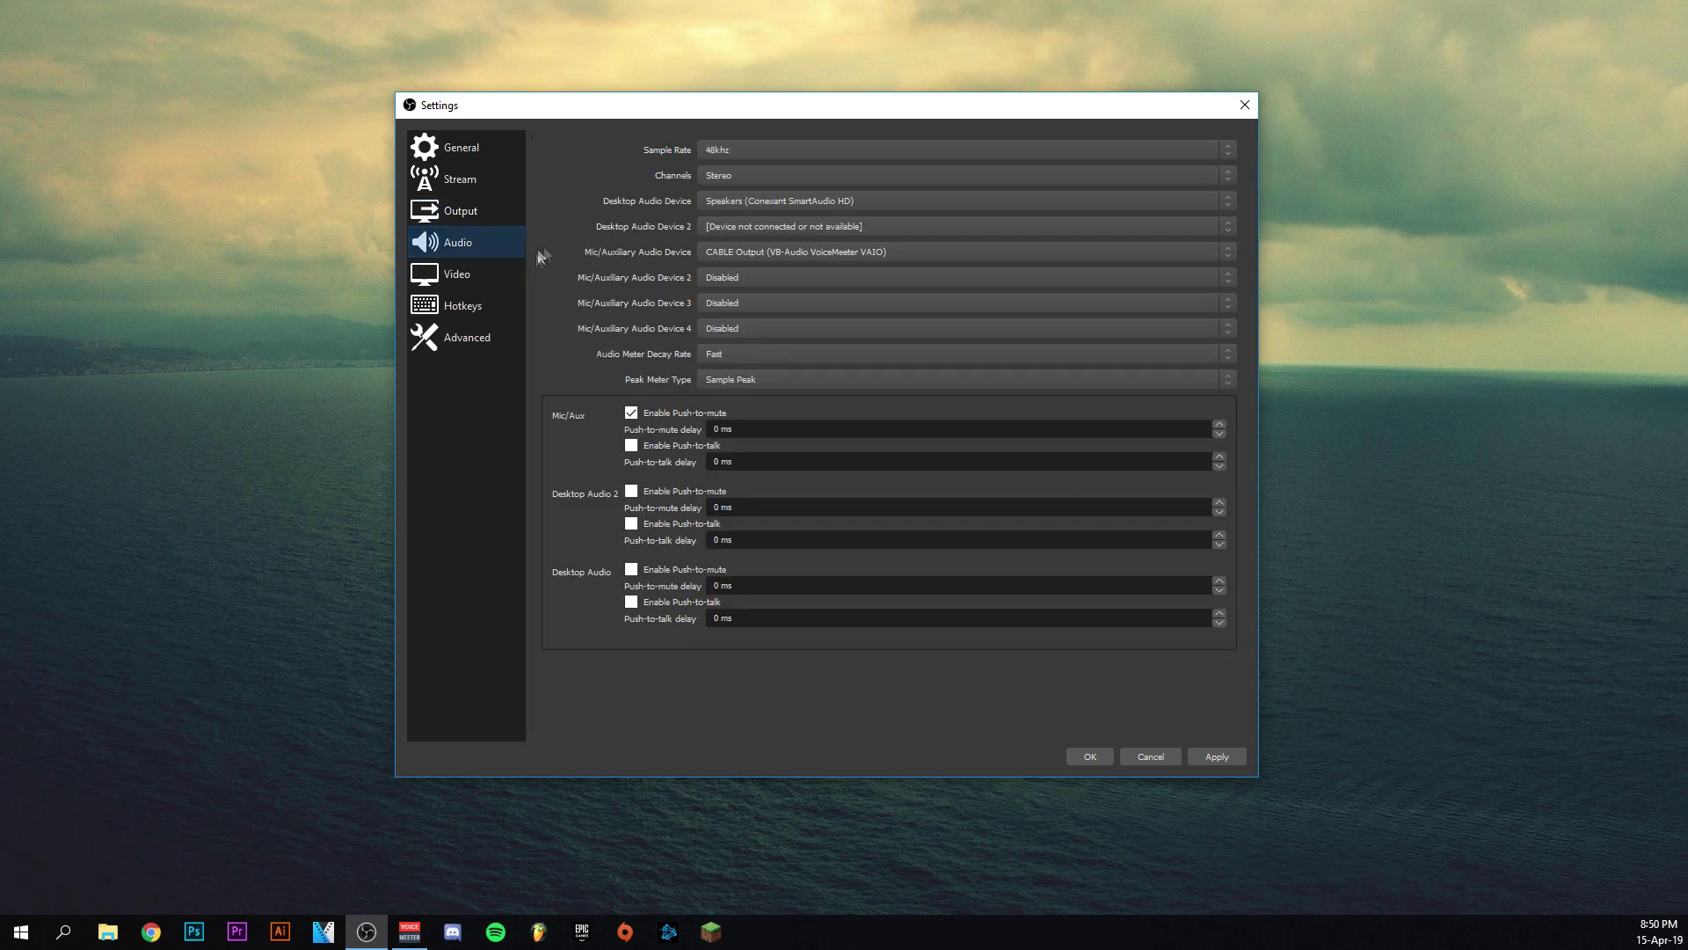
Step: Keep the 48 kHz sample rate and Fast audio meter decay, then show Video settings
click(736, 150)
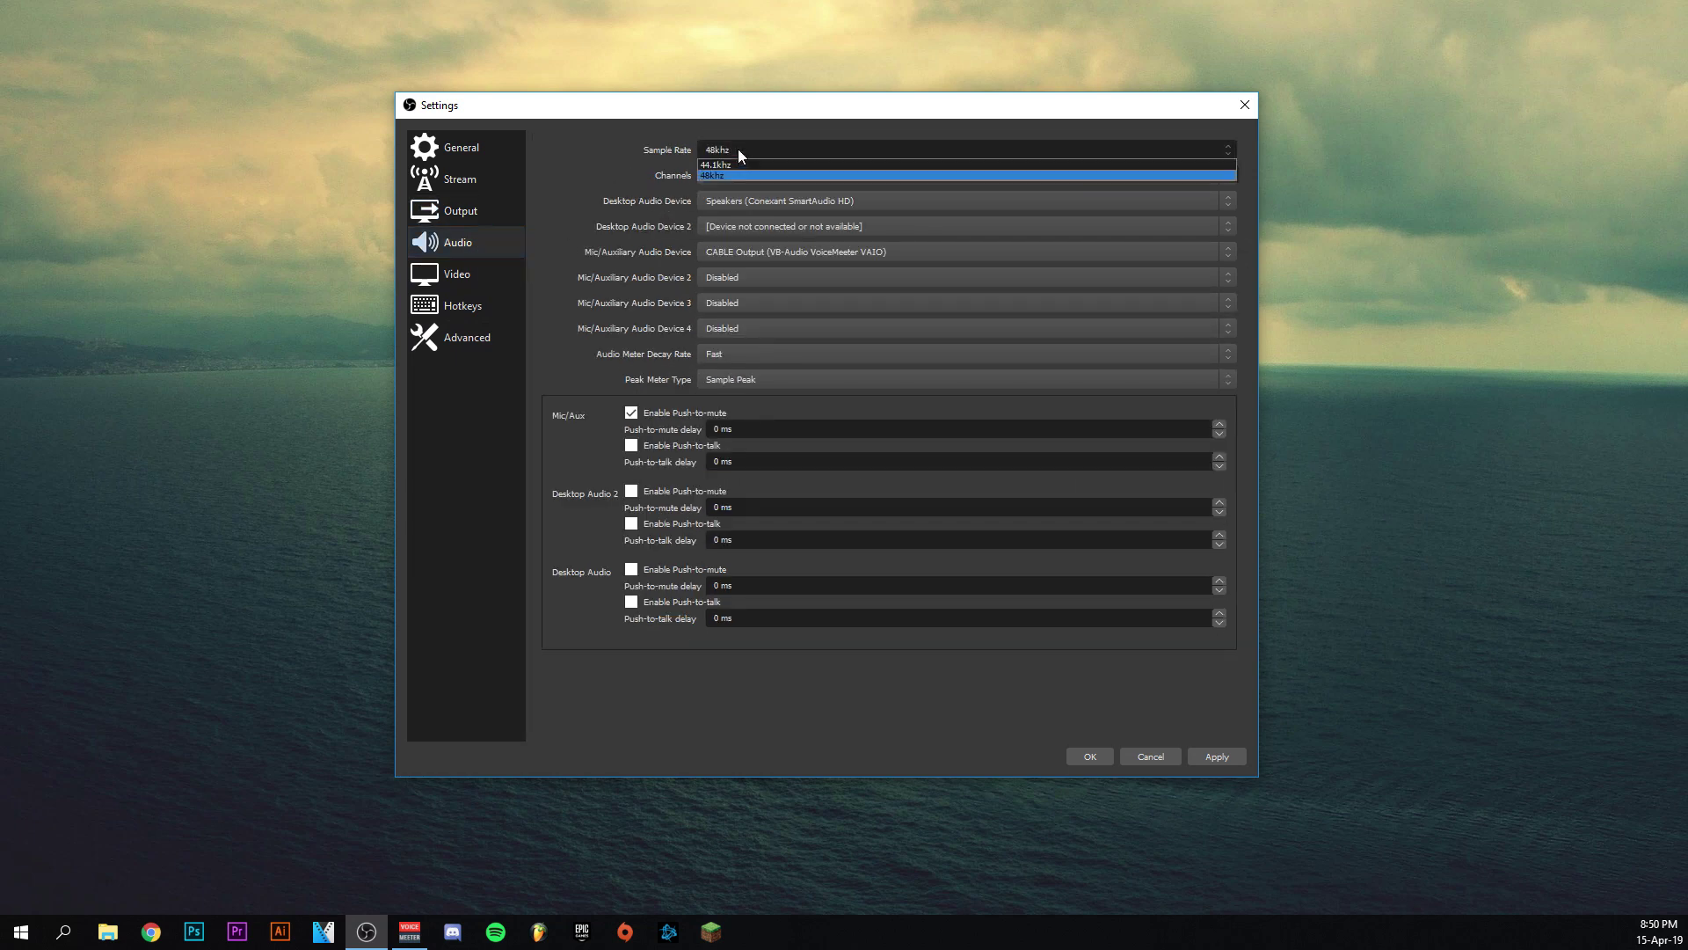
click(714, 174)
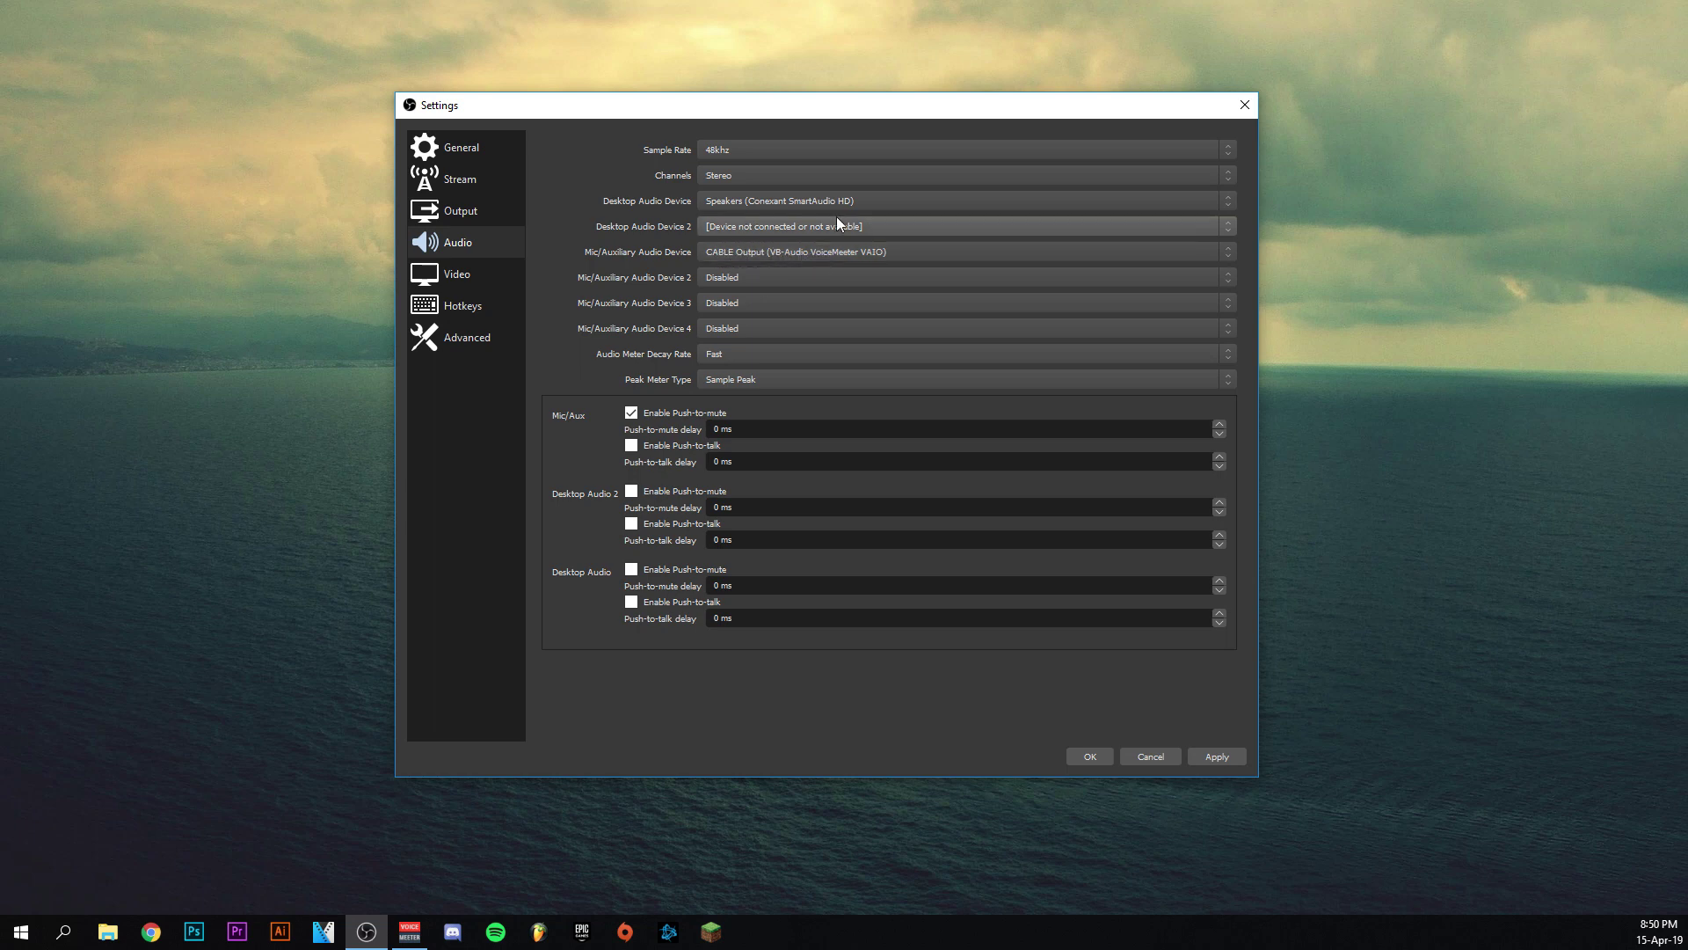
click(725, 356)
click(724, 356)
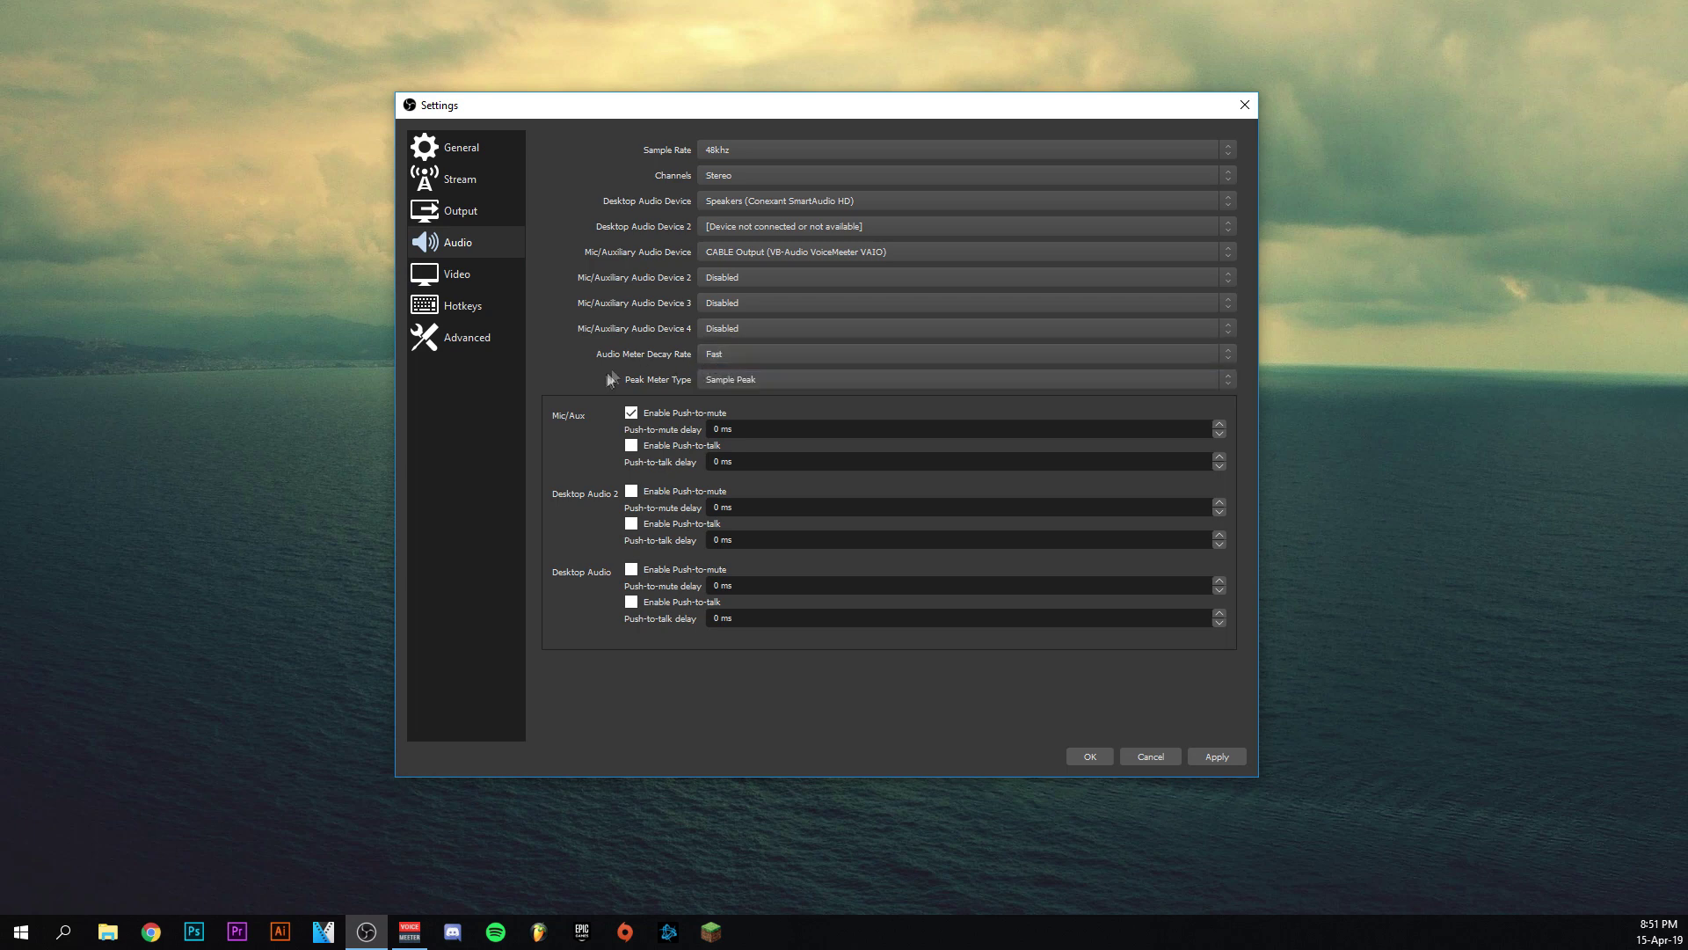
click(473, 279)
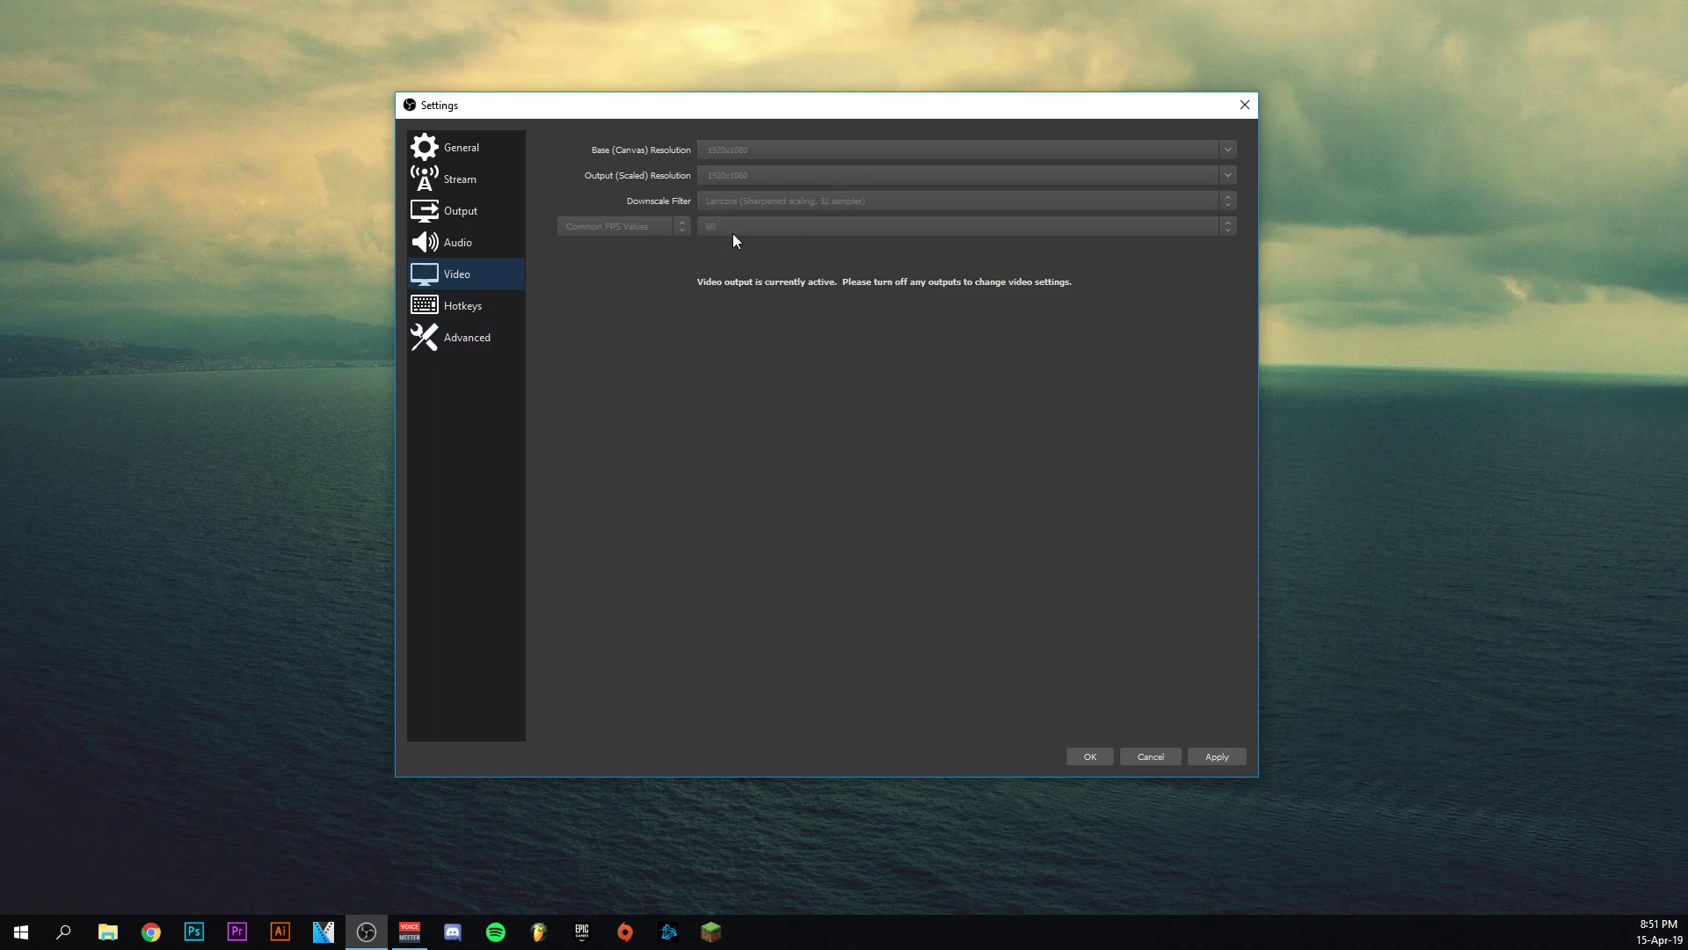
Step: Move from the Video page through Hotkeys to the Advanced settings page
click(488, 305)
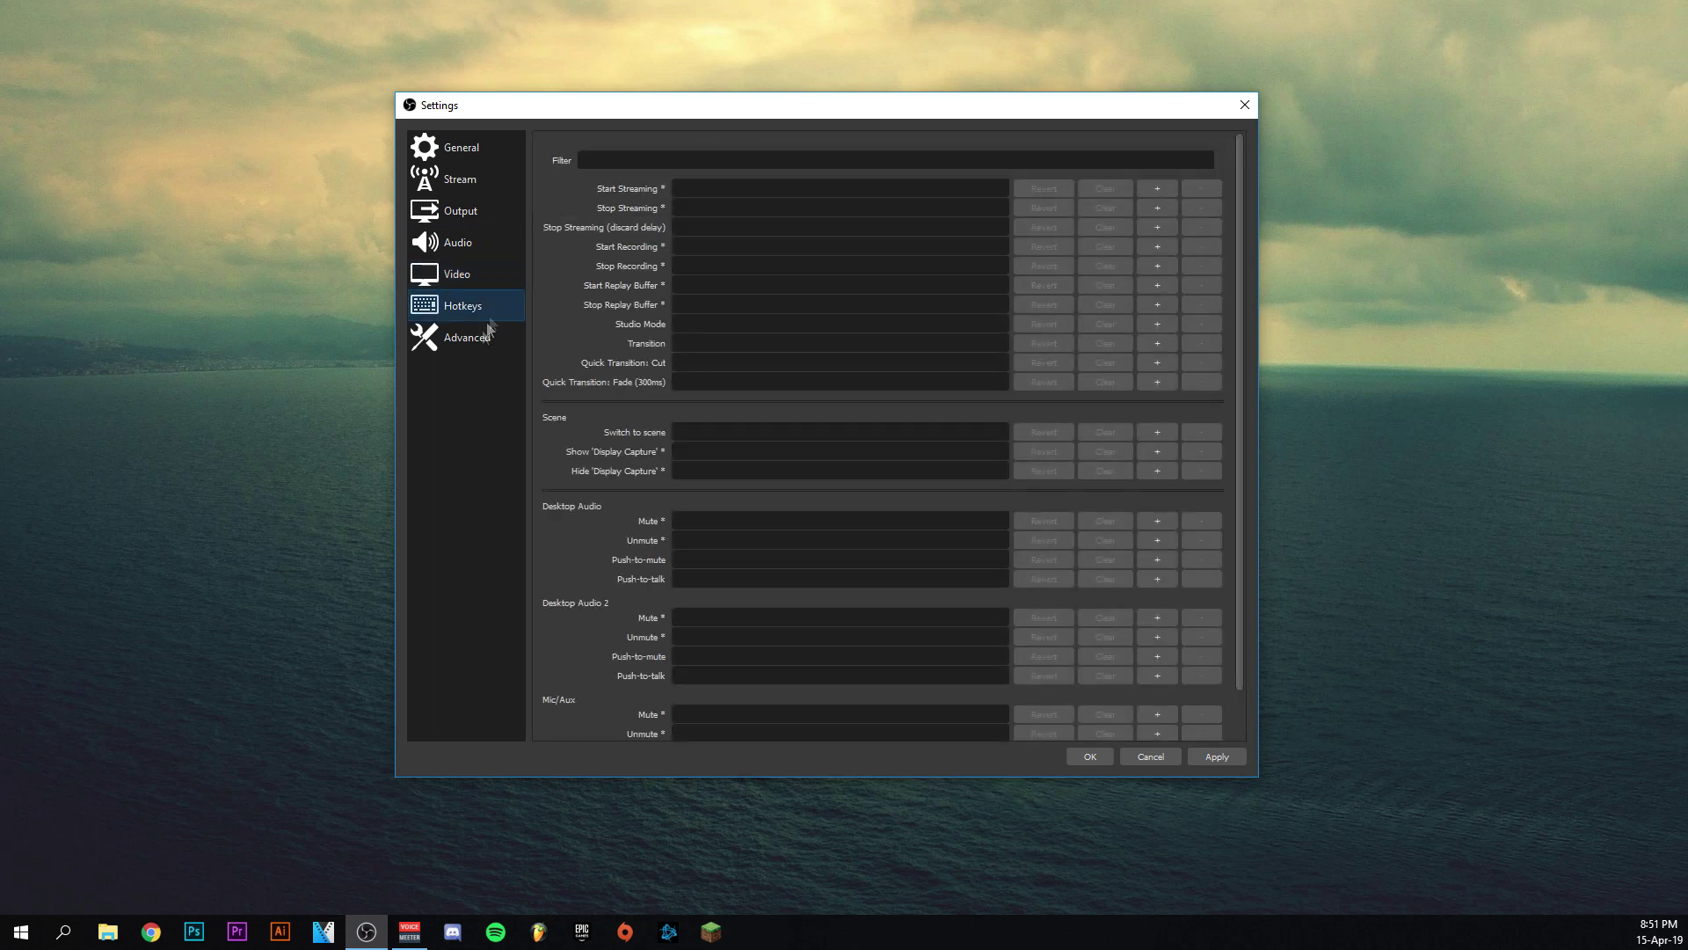
click(479, 339)
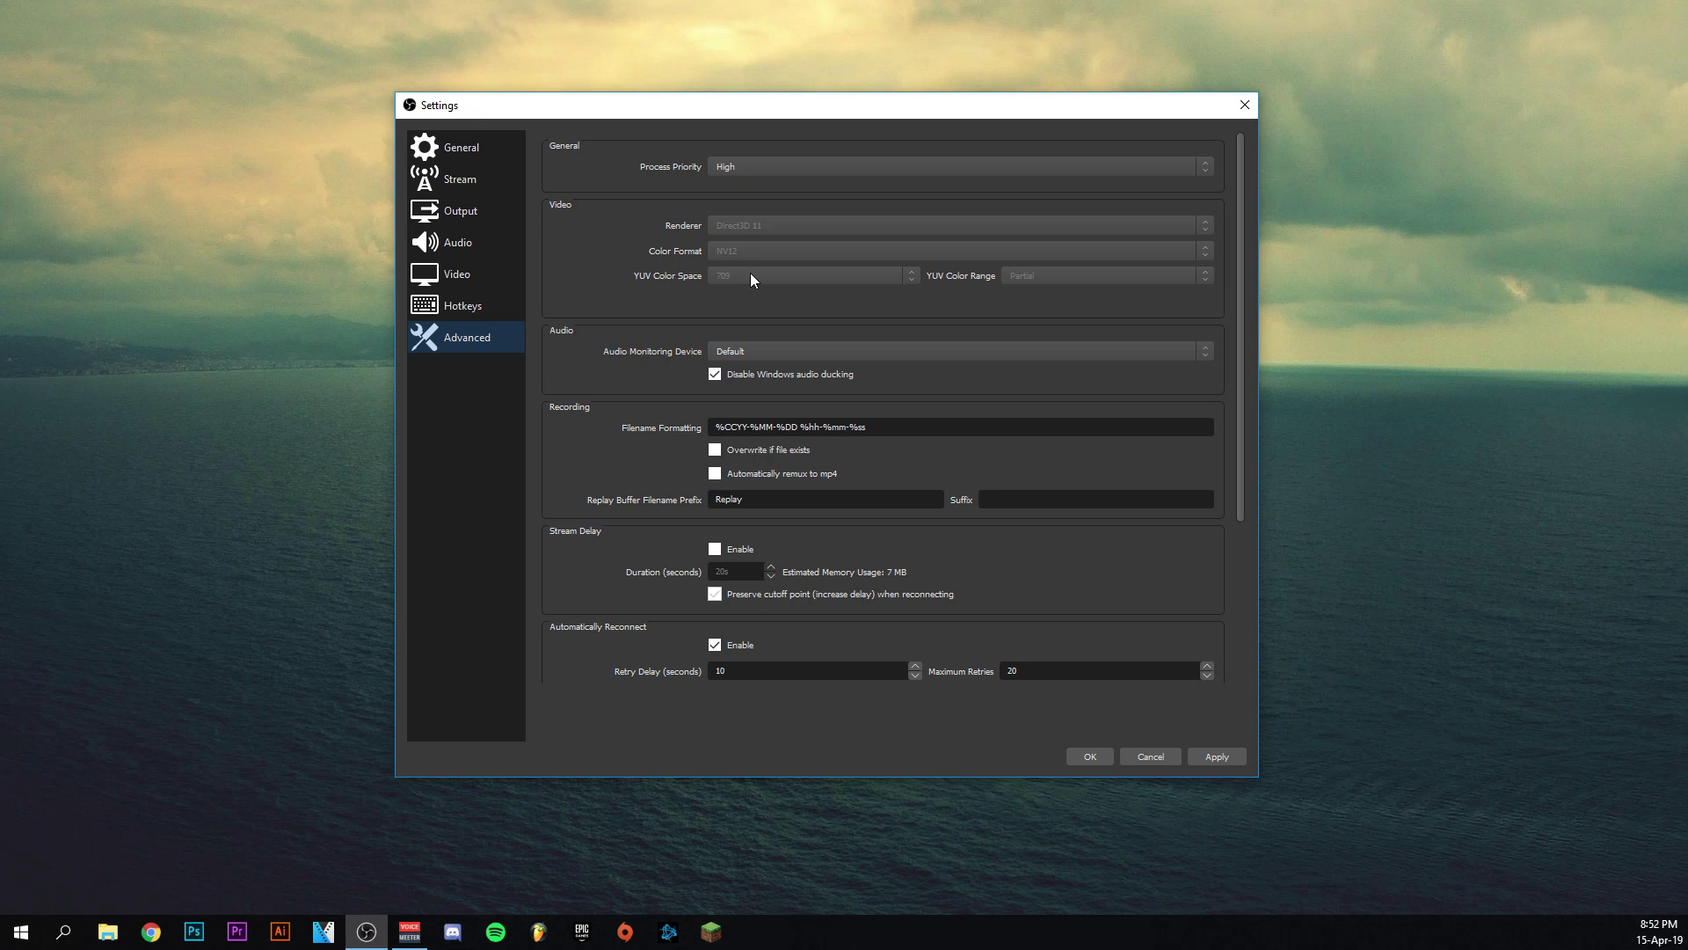
Step: Scroll through the Advanced settings, then cancel out of Settings without applying changes
scroll(827, 389, down, 2)
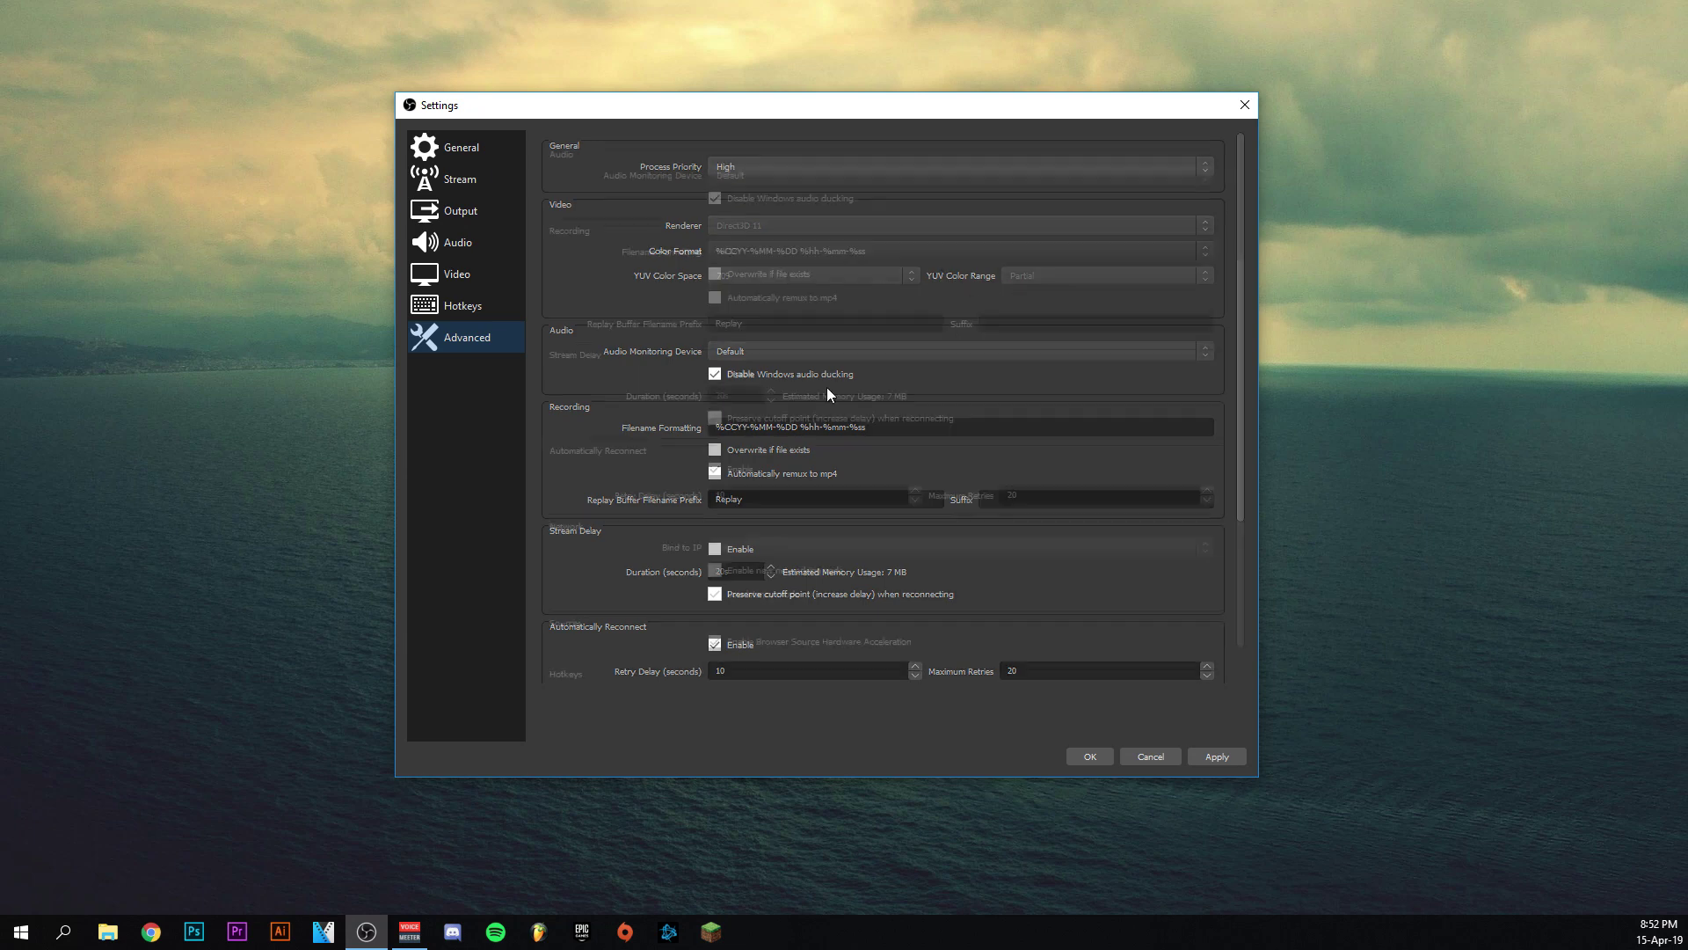
scroll(828, 393, down, 2)
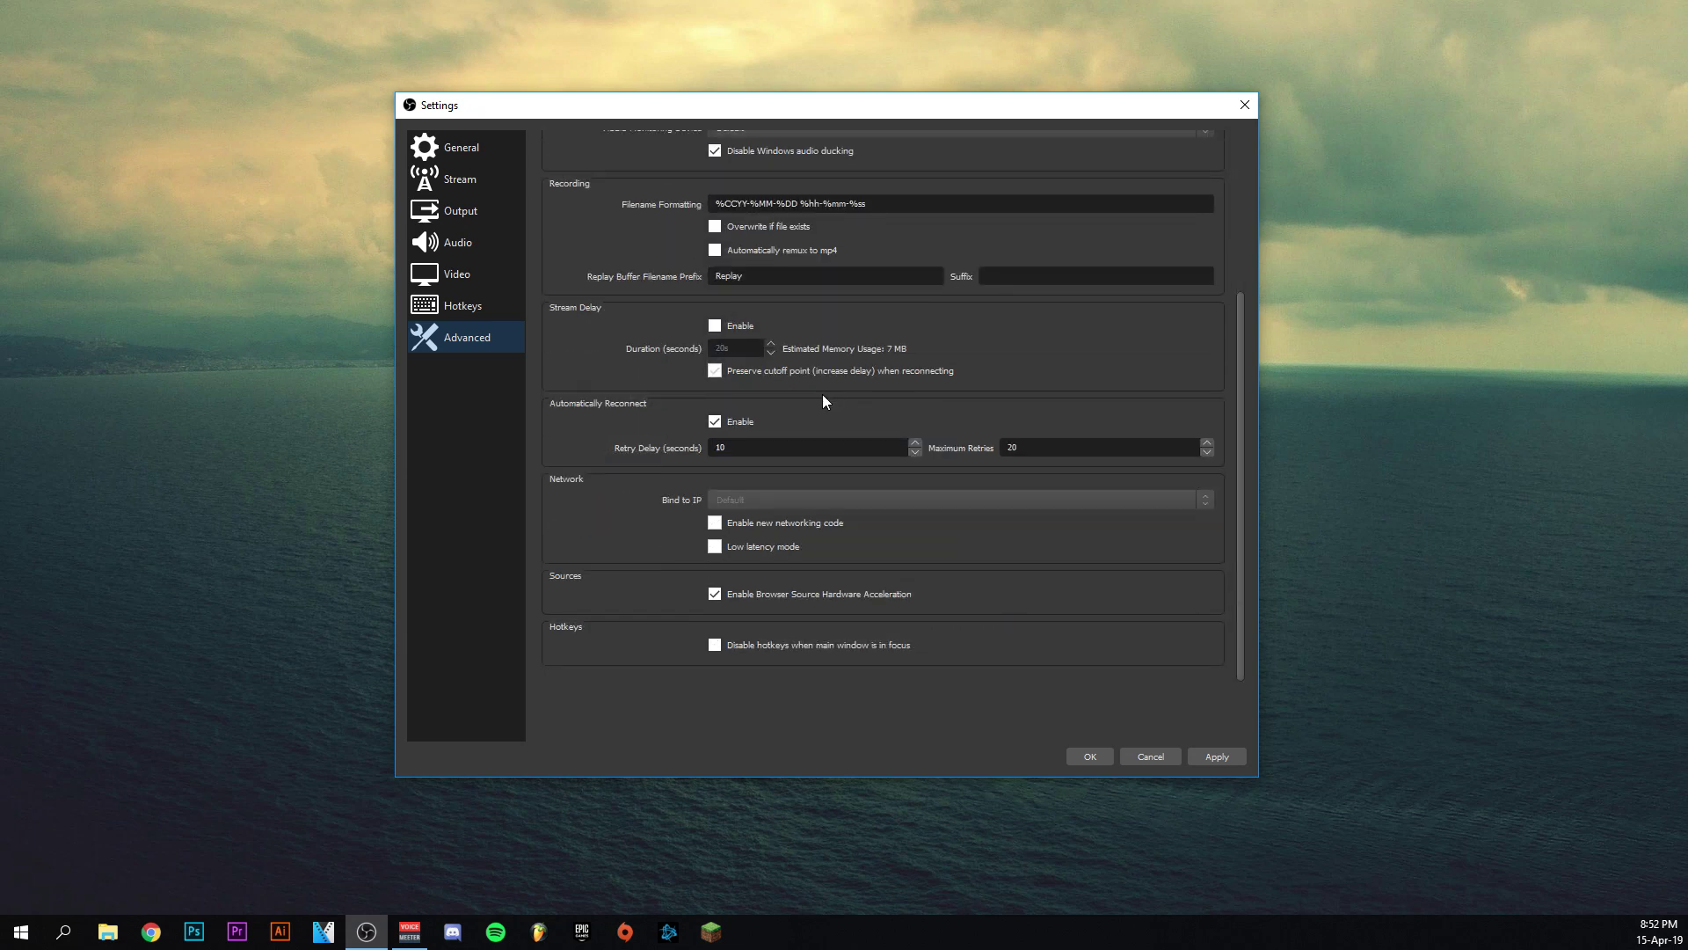
scroll(824, 402, up, 3)
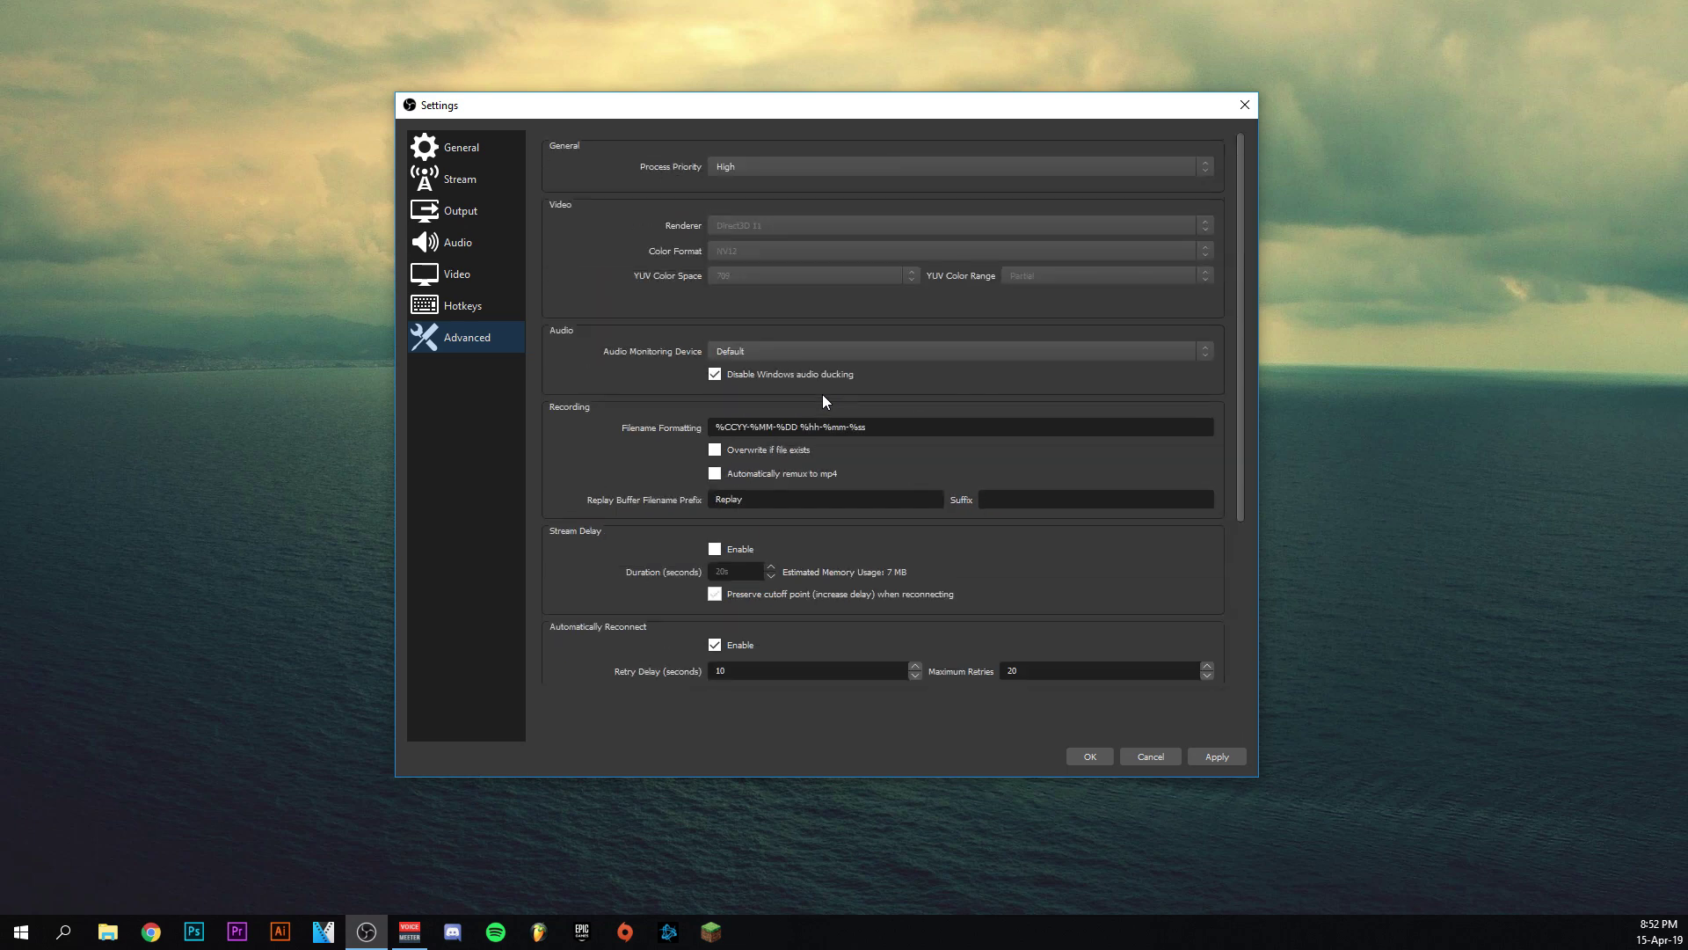
click(1159, 758)
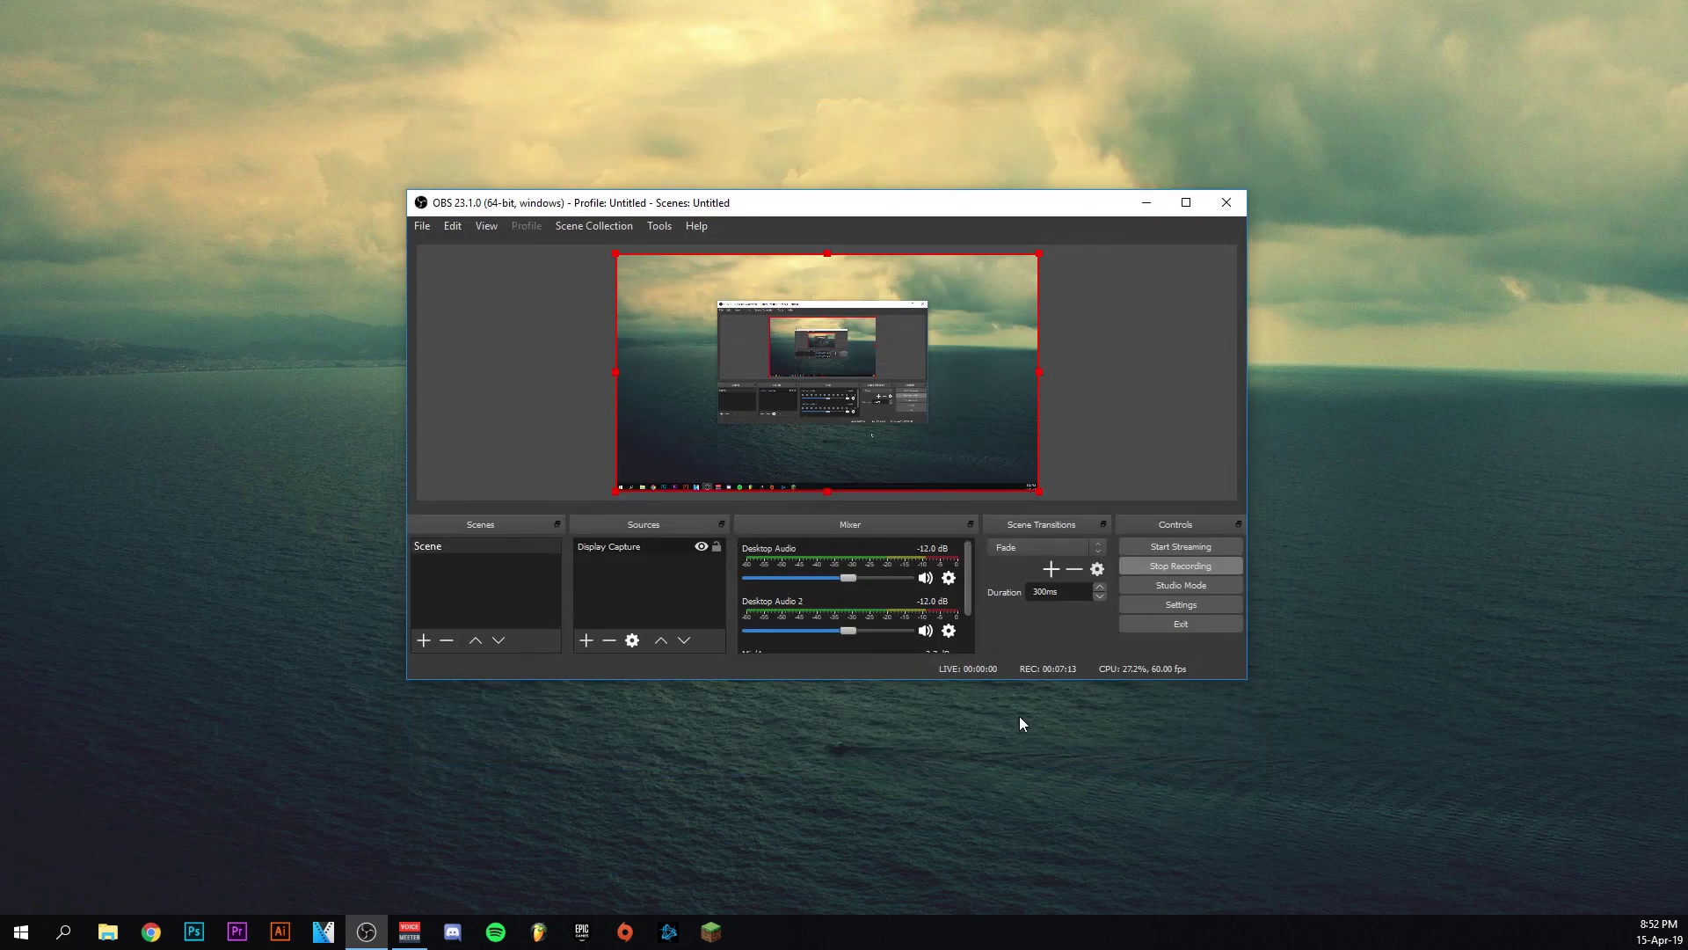
right_click(473, 573)
click(473, 578)
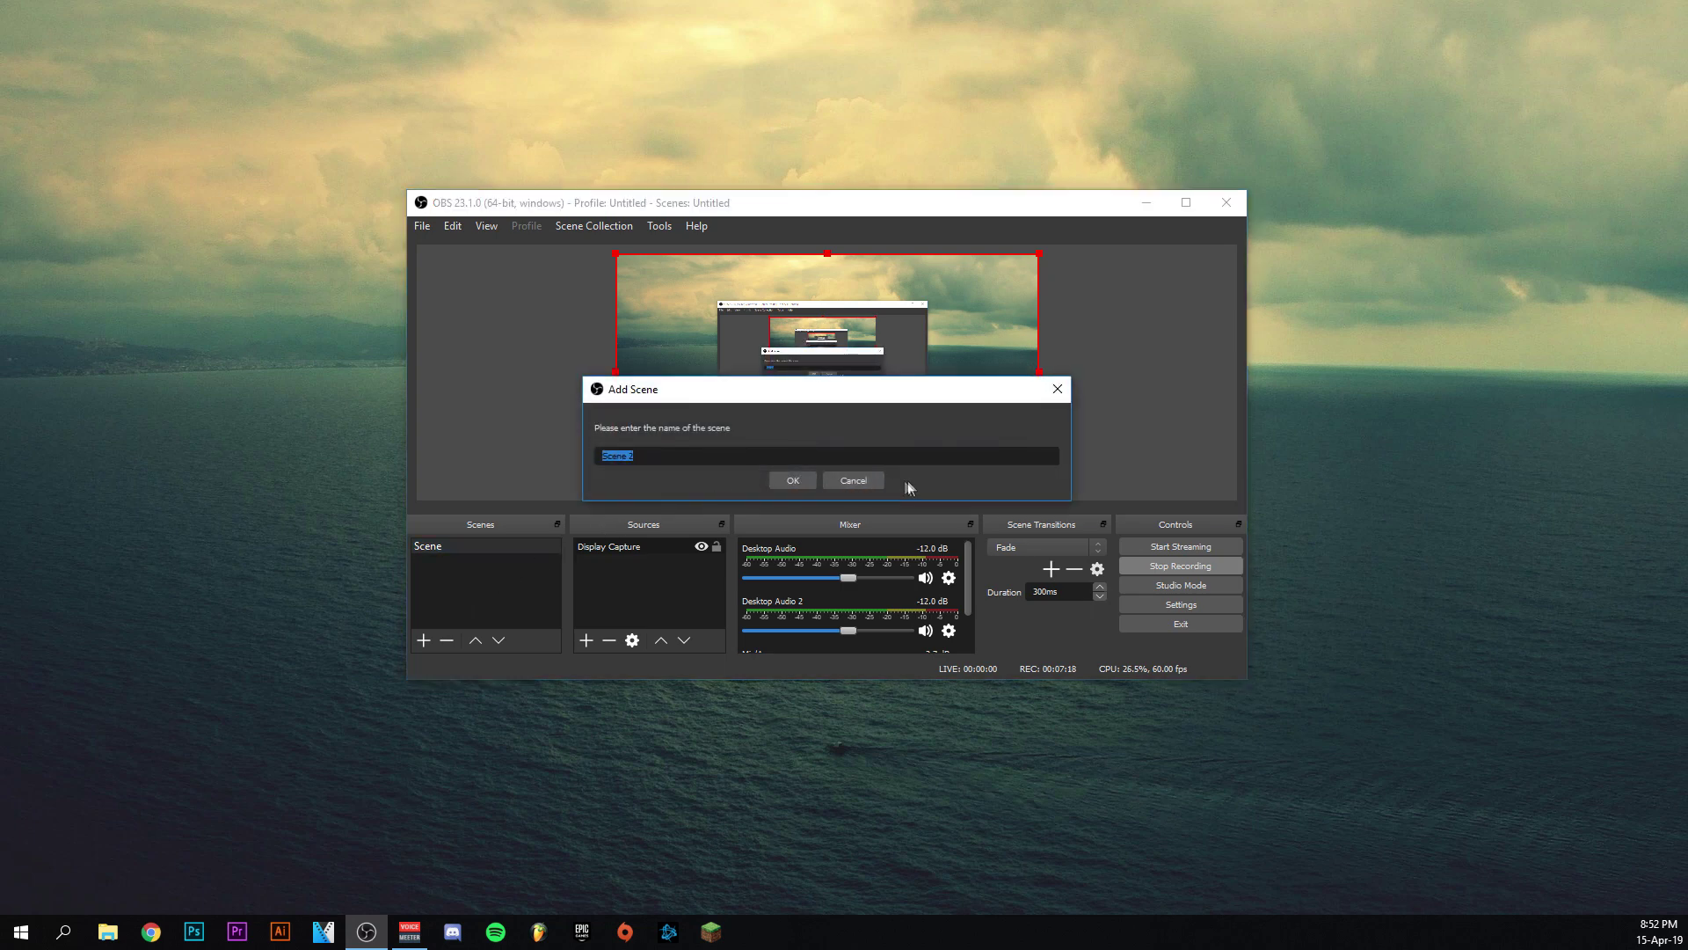
click(867, 484)
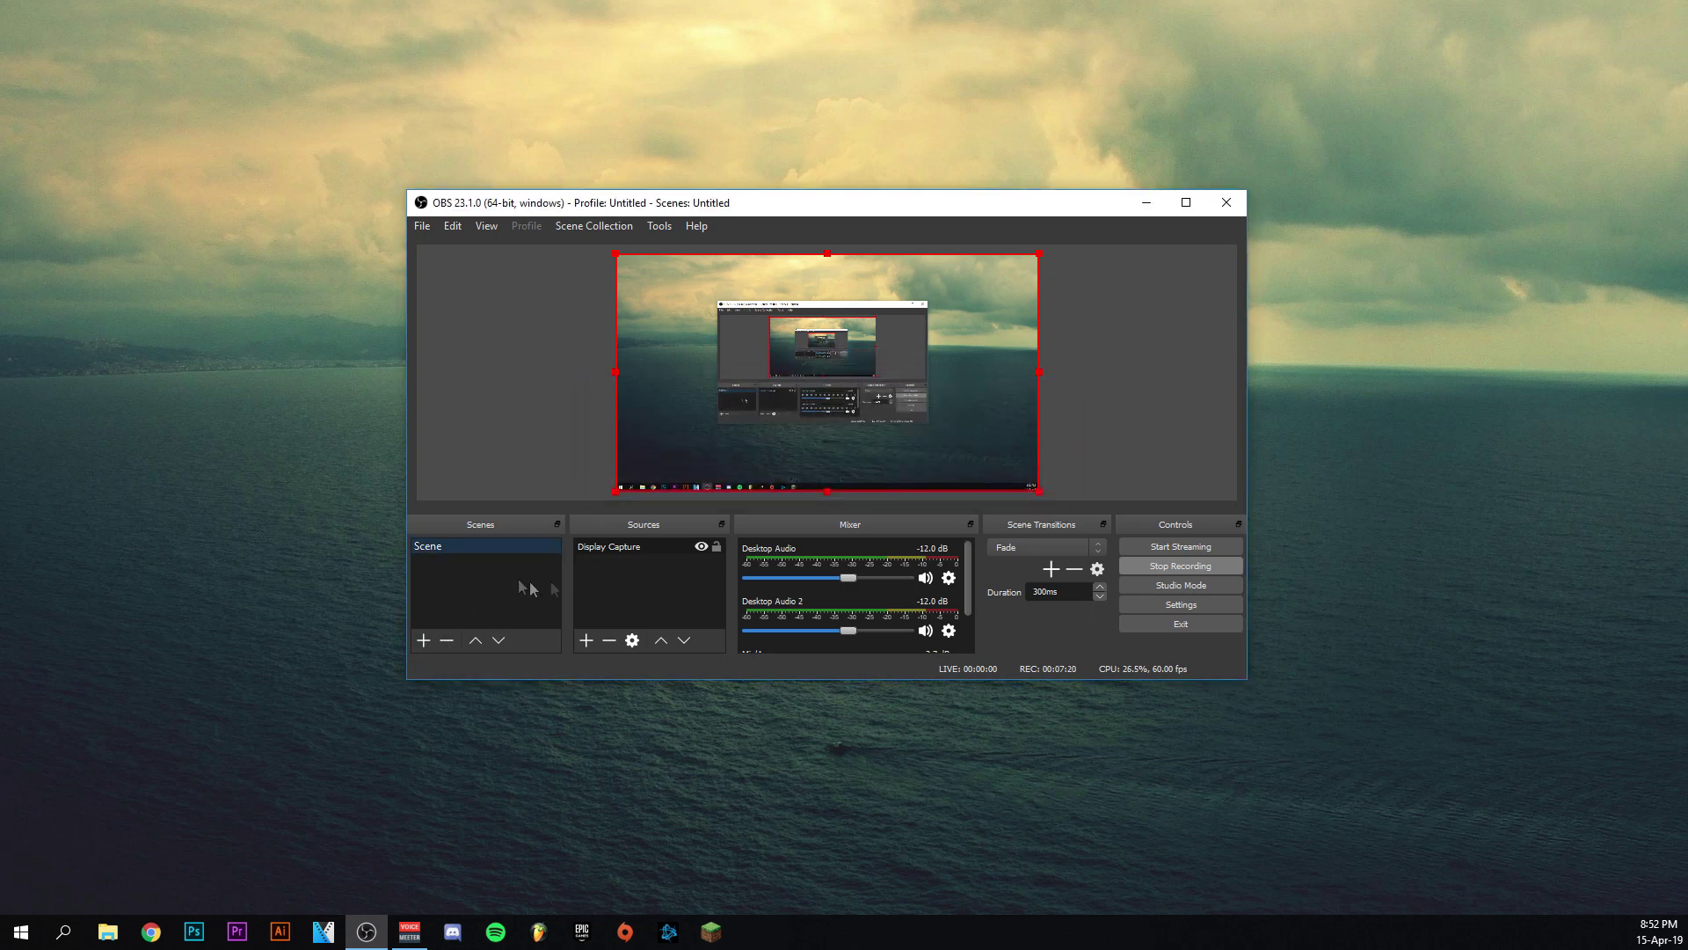
right_click(612, 568)
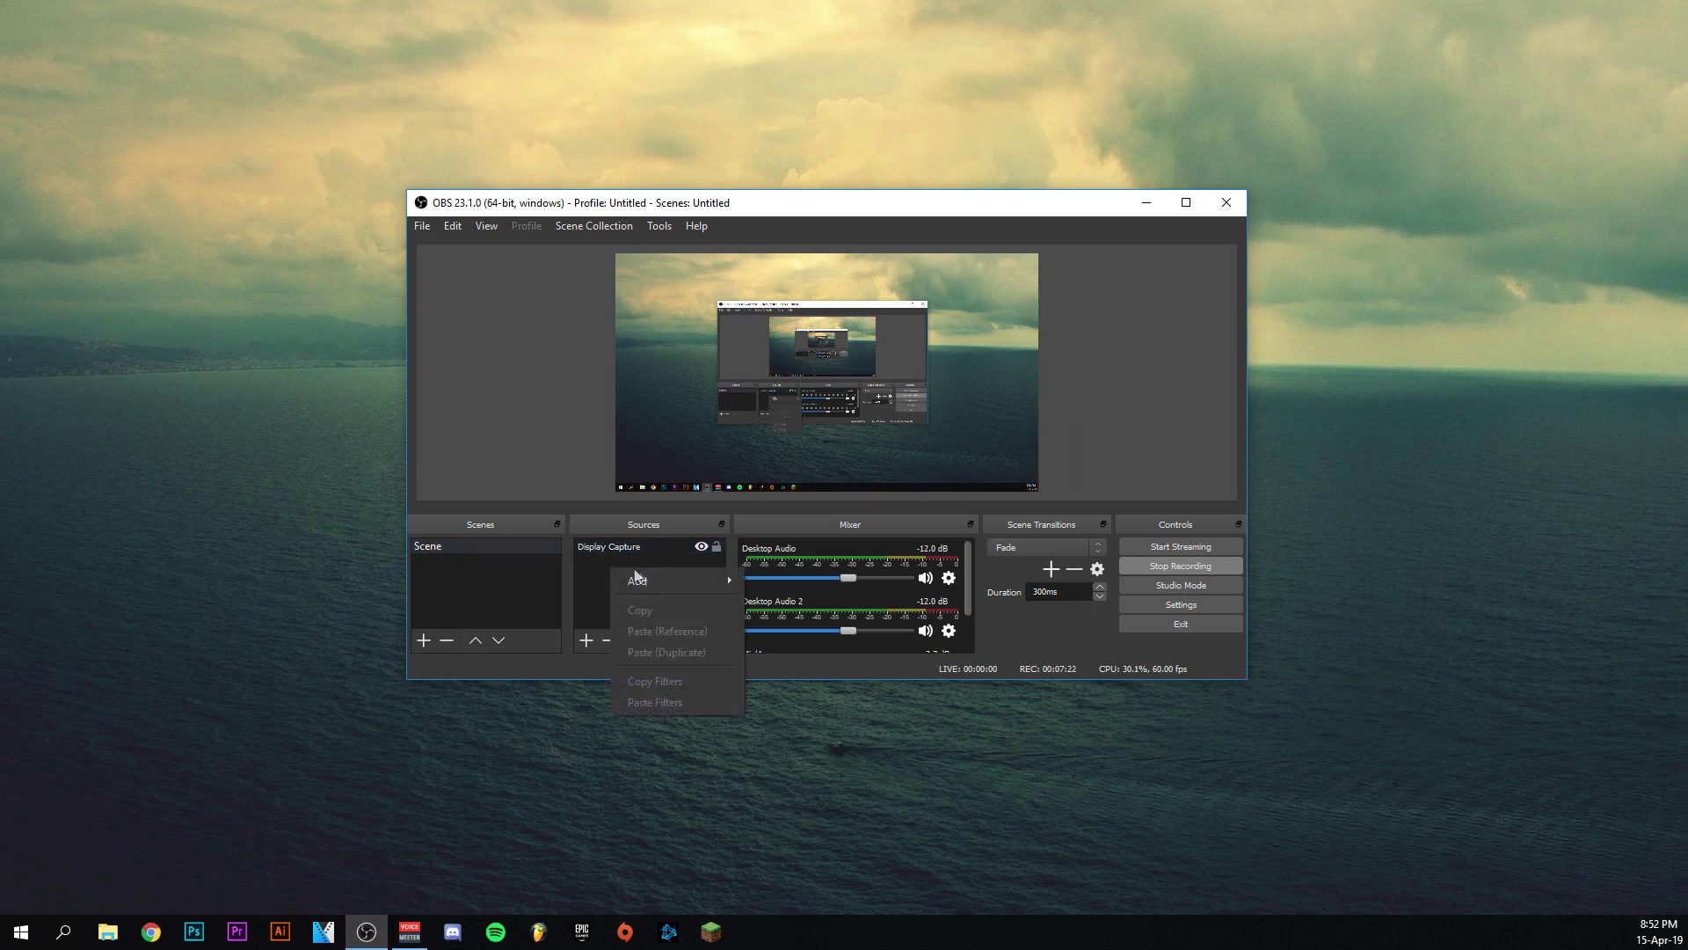
mouse_move(653, 583)
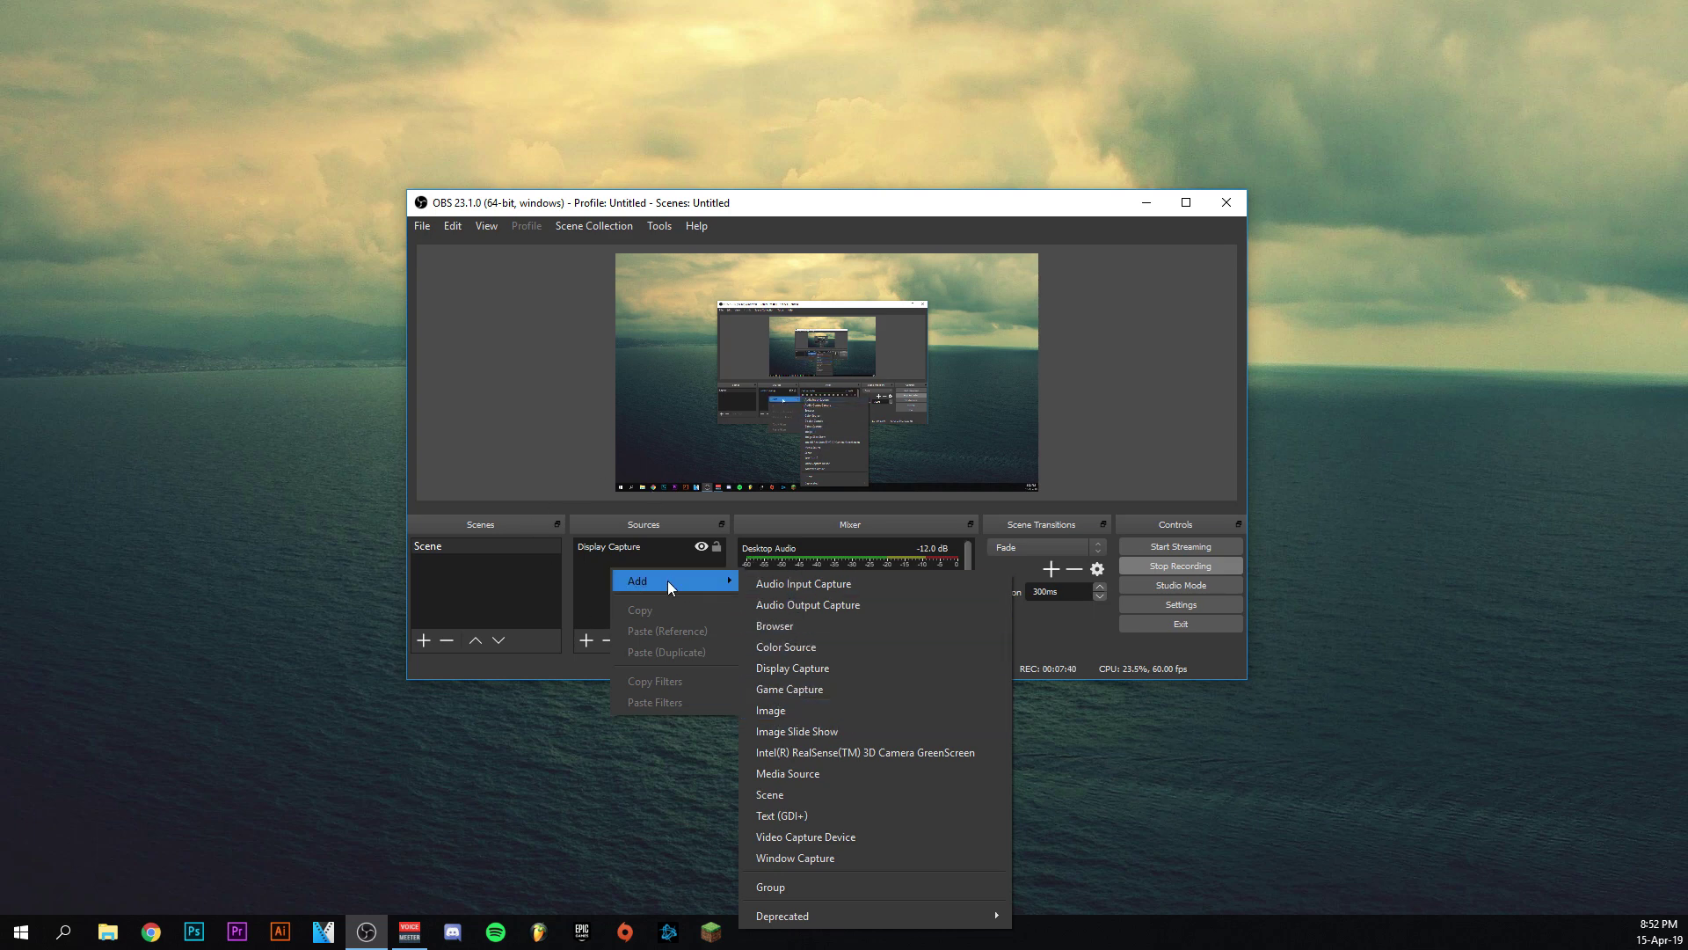
click(595, 599)
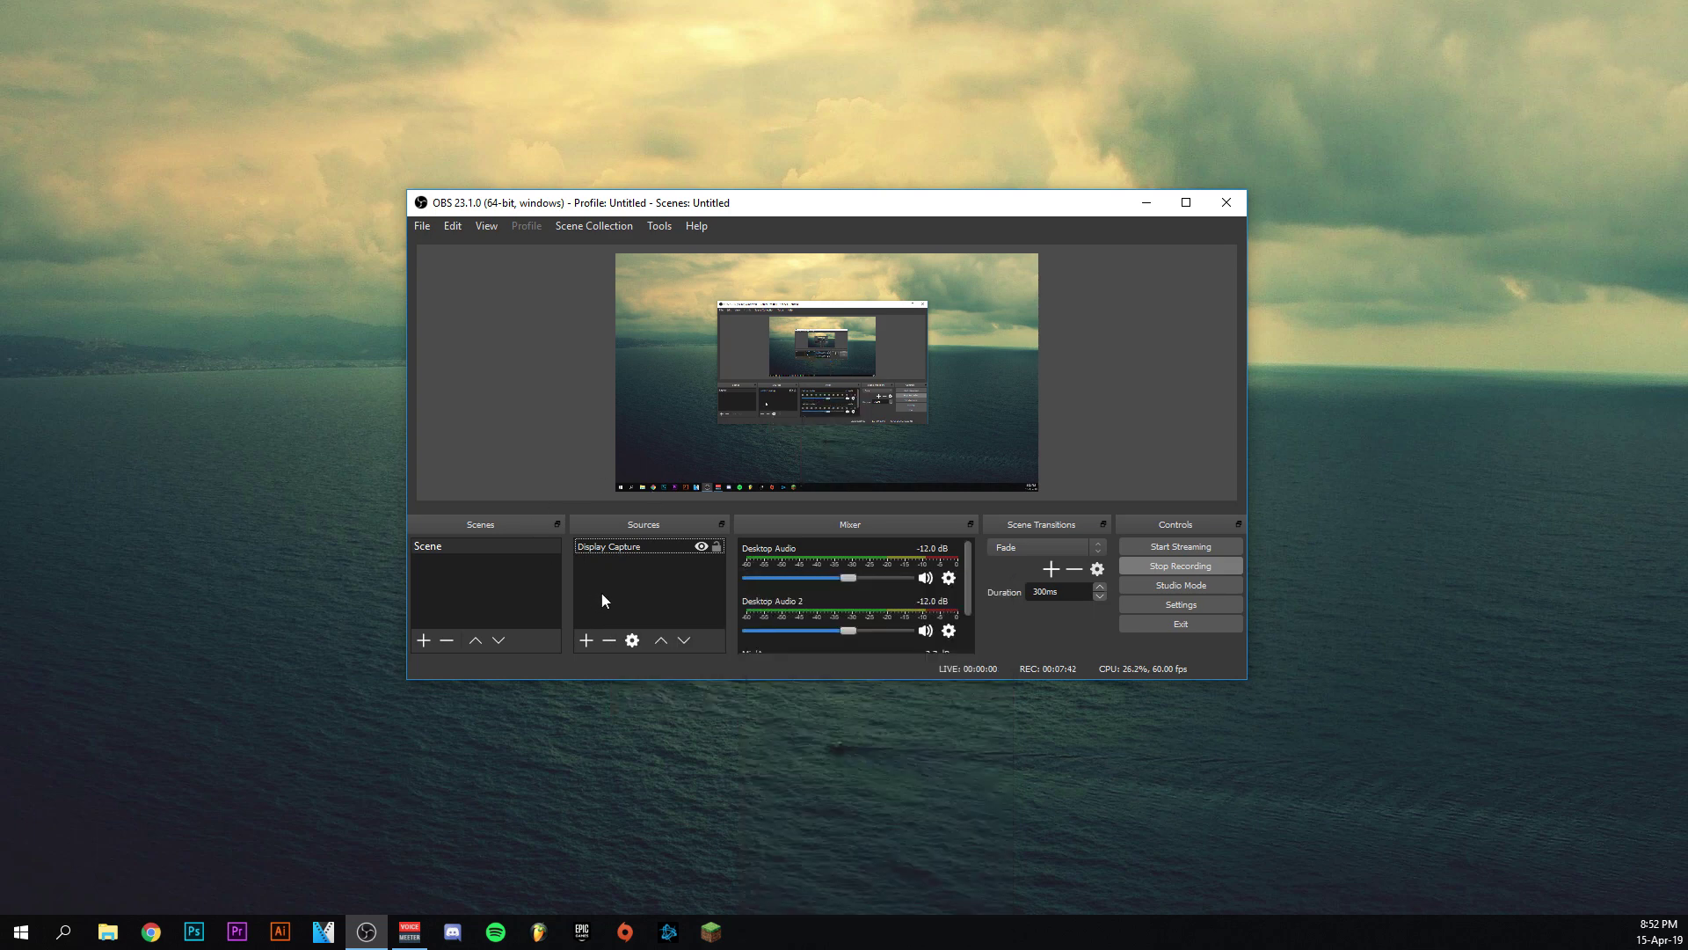